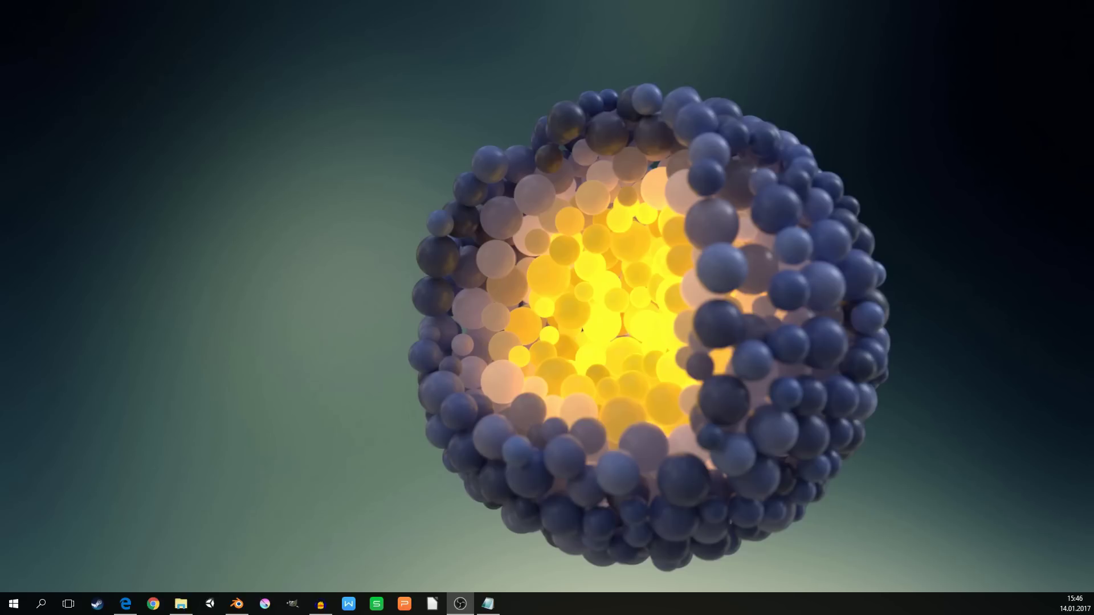
Restore the Edge window showing the YouTube tutorial video
left_click(125, 603)
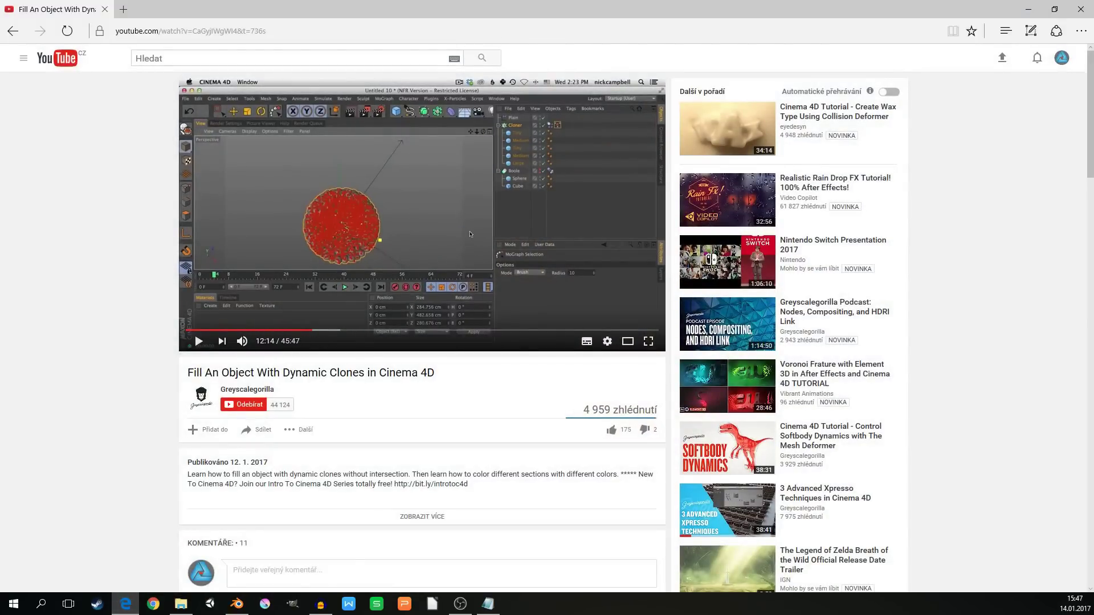
Seek the tutorial to 14:56 for the packed sphere render, then minimize Edge
mouse_move(247, 390)
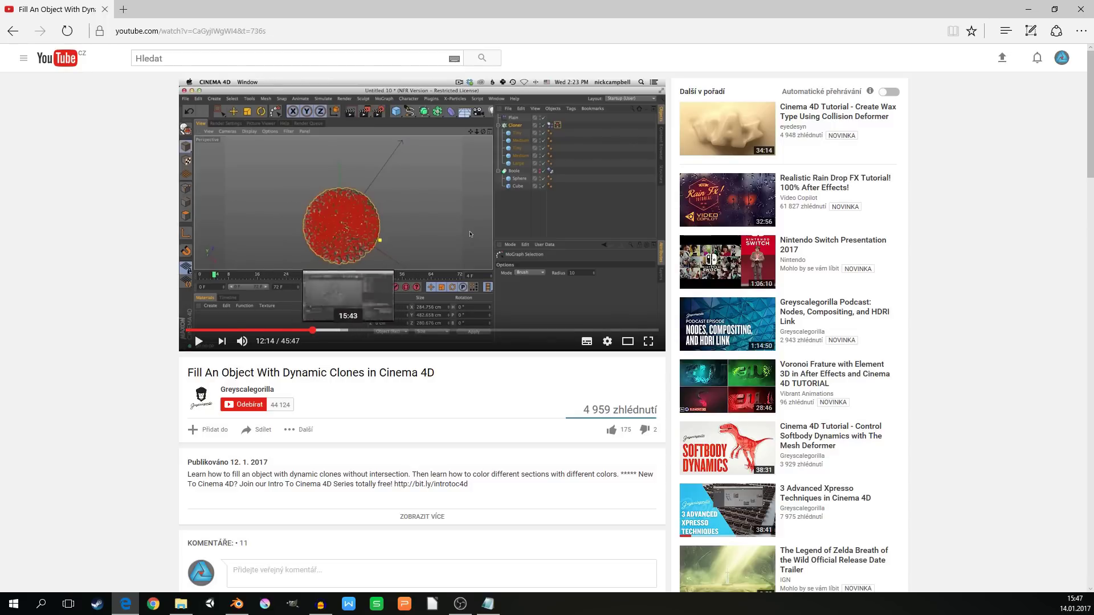
left_click(341, 330)
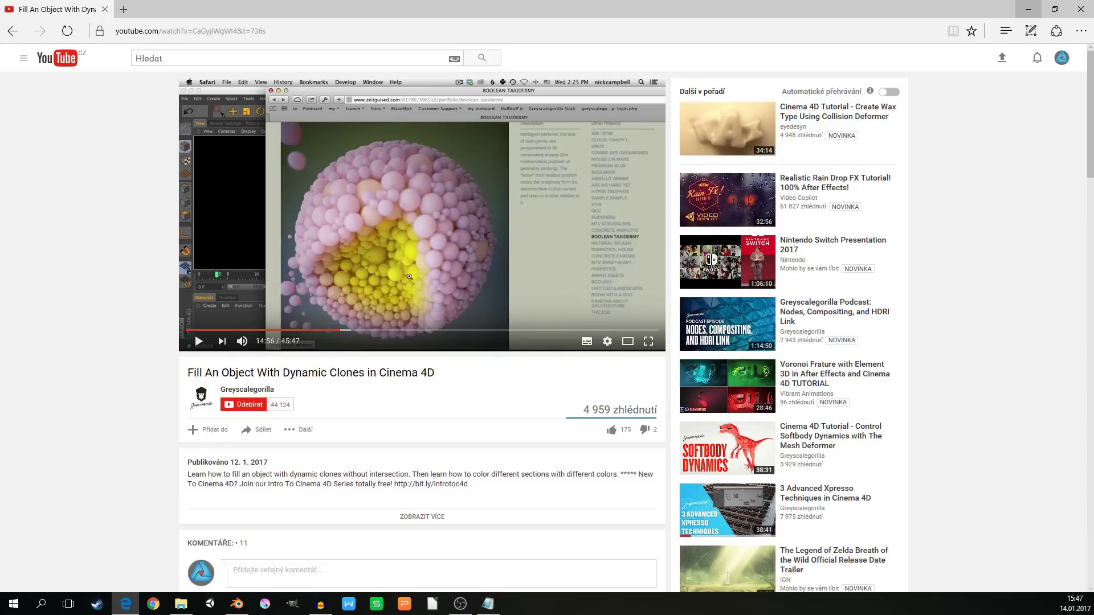
left_click(1029, 10)
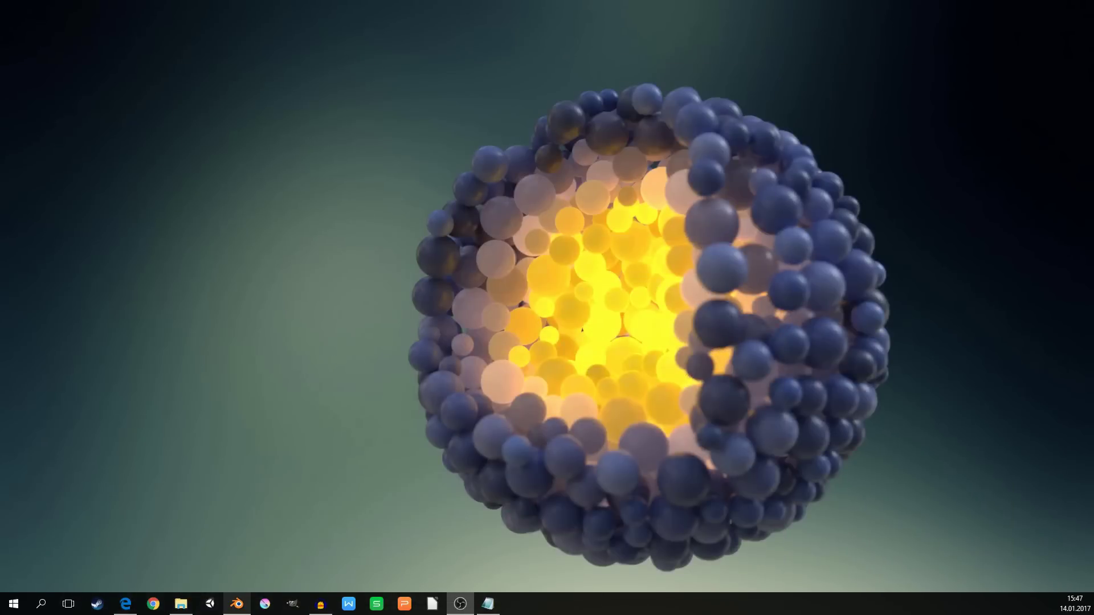
Restore Blender with the default Cube scene and orbit the view around the cube
left_click(237, 604)
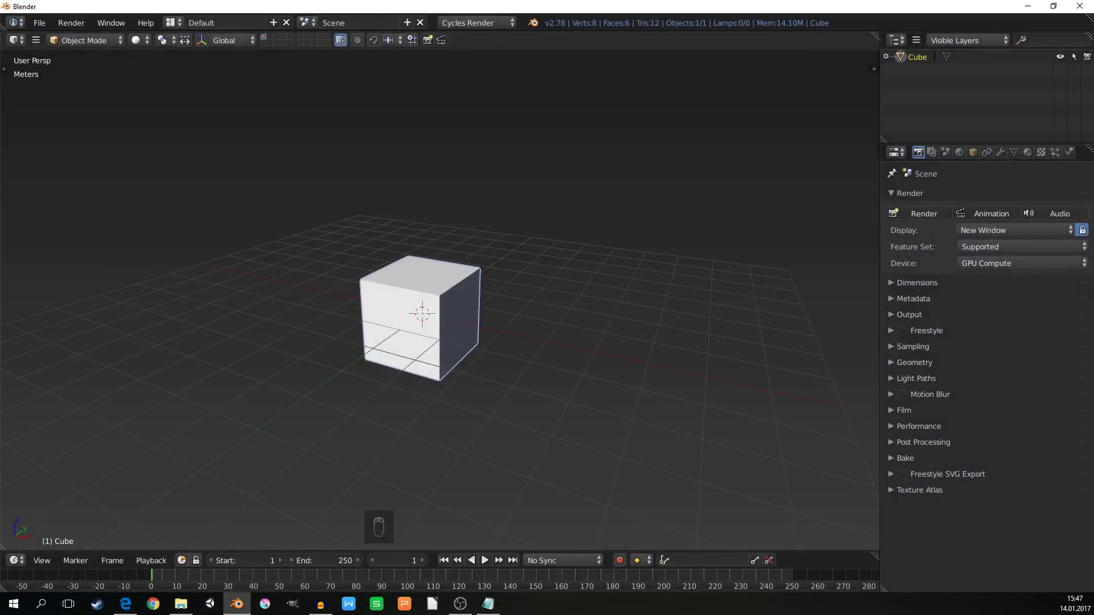
middle_click_drag(433, 342, 473, 334)
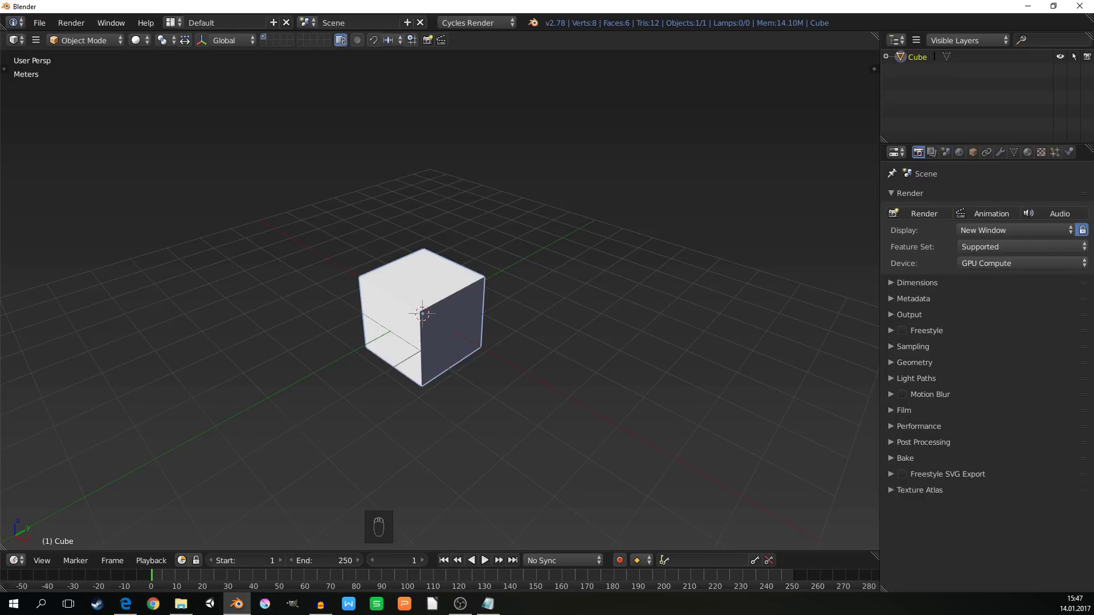
mouse_move(398, 342)
middle_mouse_down()
mouse_move(435, 342)
mouse_move(408, 342)
middle_mouse_up()
scroll(436, 342, "up", 2)
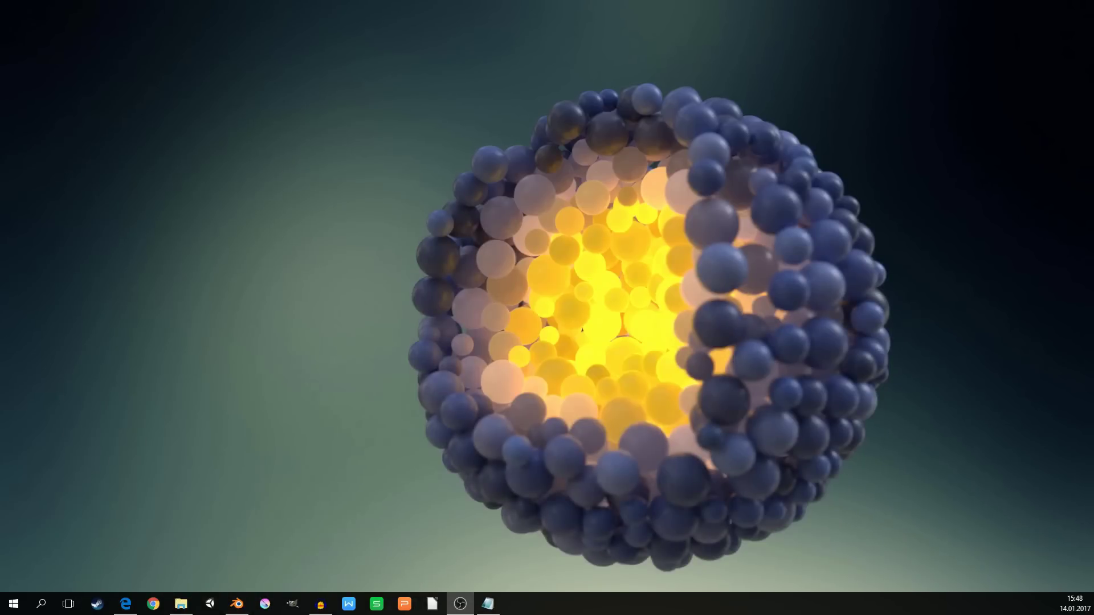
left_click(237, 604)
In Object properties, set all three Cube location values to 1 m, then Y to -1 m
left_click(972, 152)
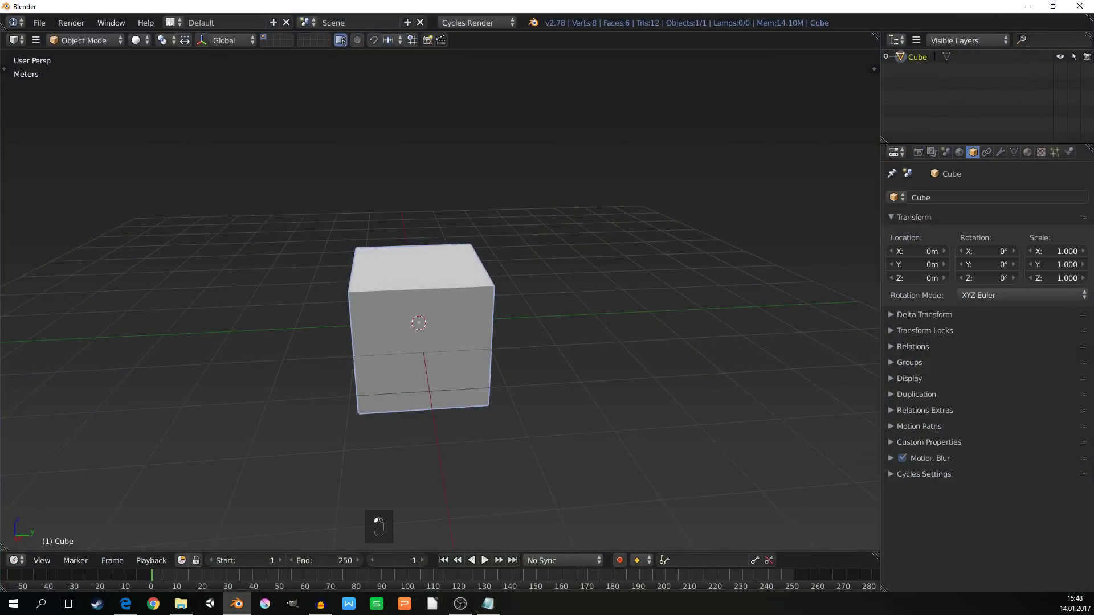
middle_click_drag(433, 341, 490, 348)
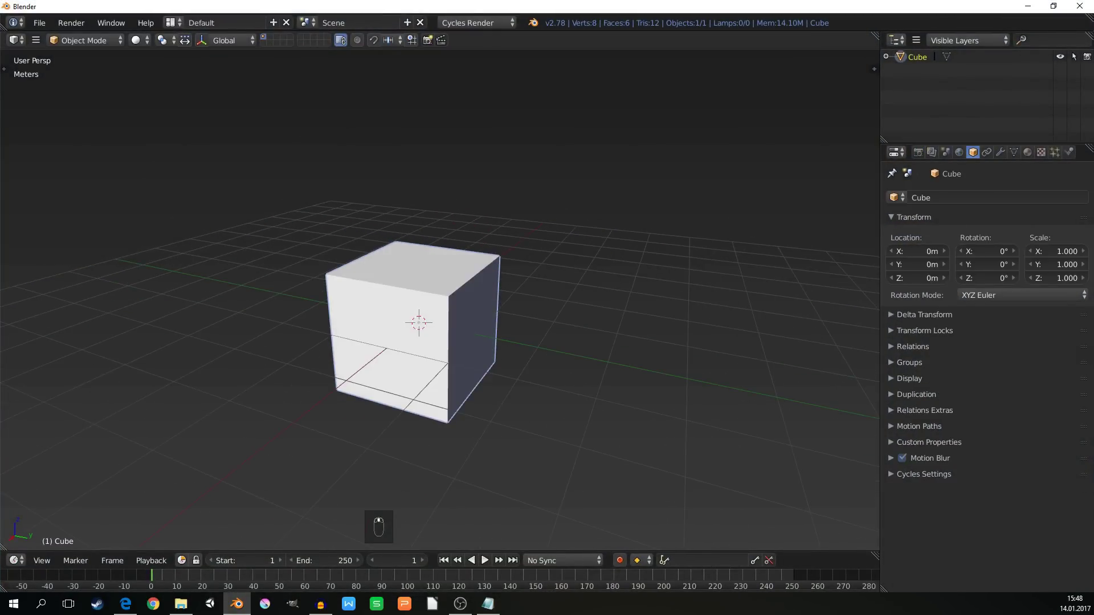
left_click_drag(918, 251, 917, 278)
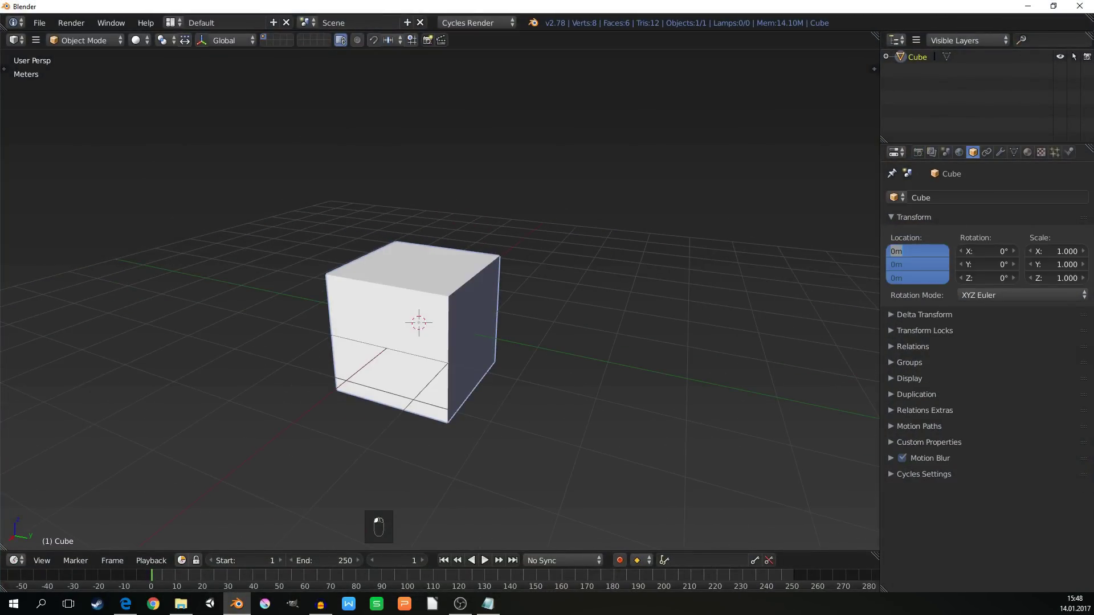
type("1")
key("Return")
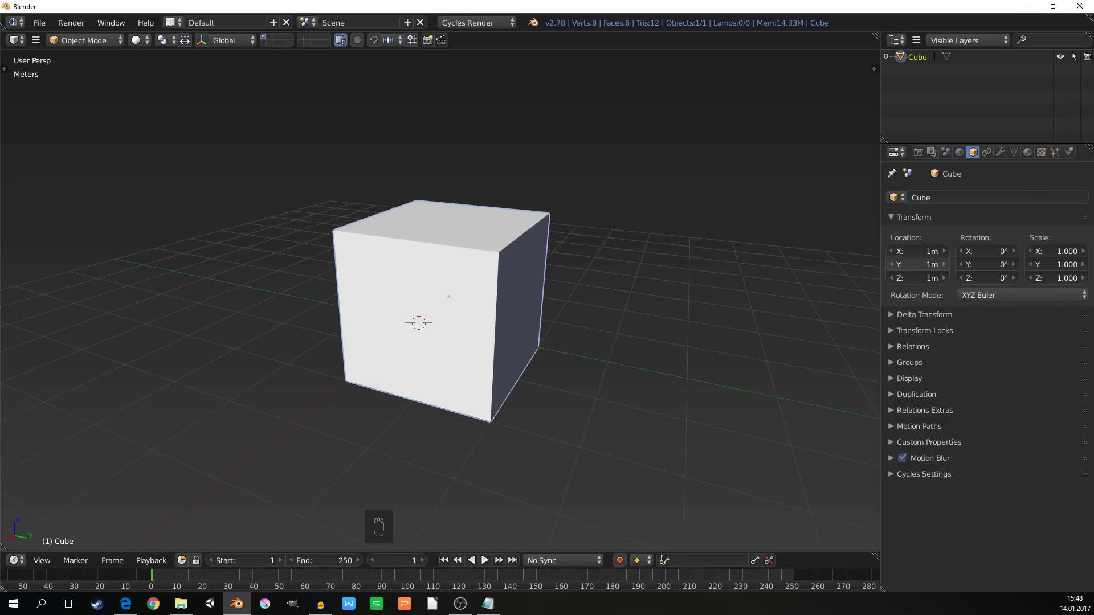
left_click(917, 264)
type("-")
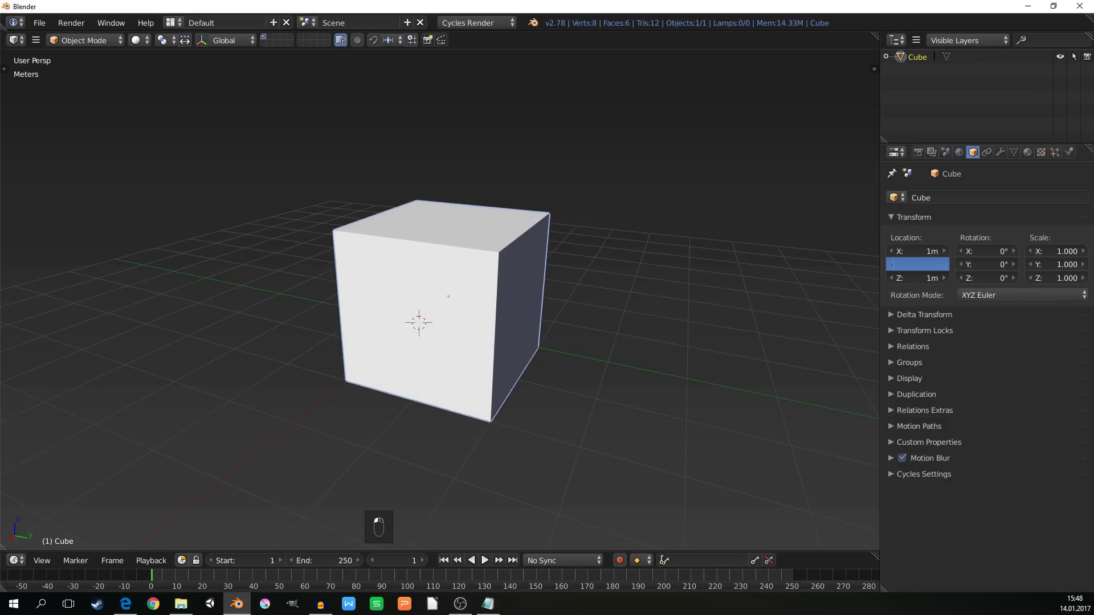
type("1")
key("Return")
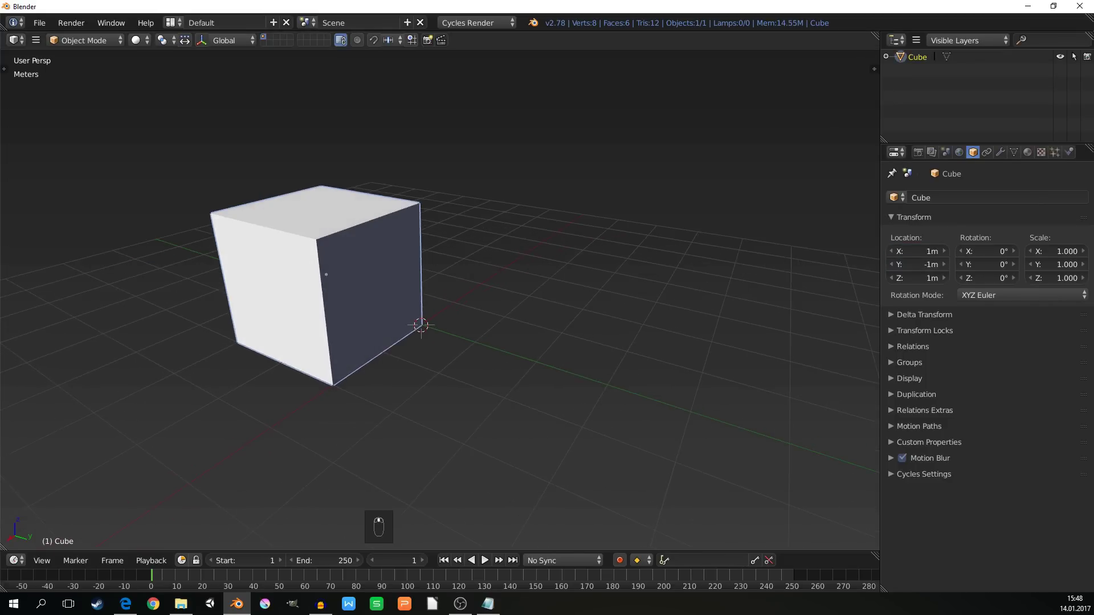
scroll(421, 333, "up", 1)
key("shift+a")
mouse_move(342, 242)
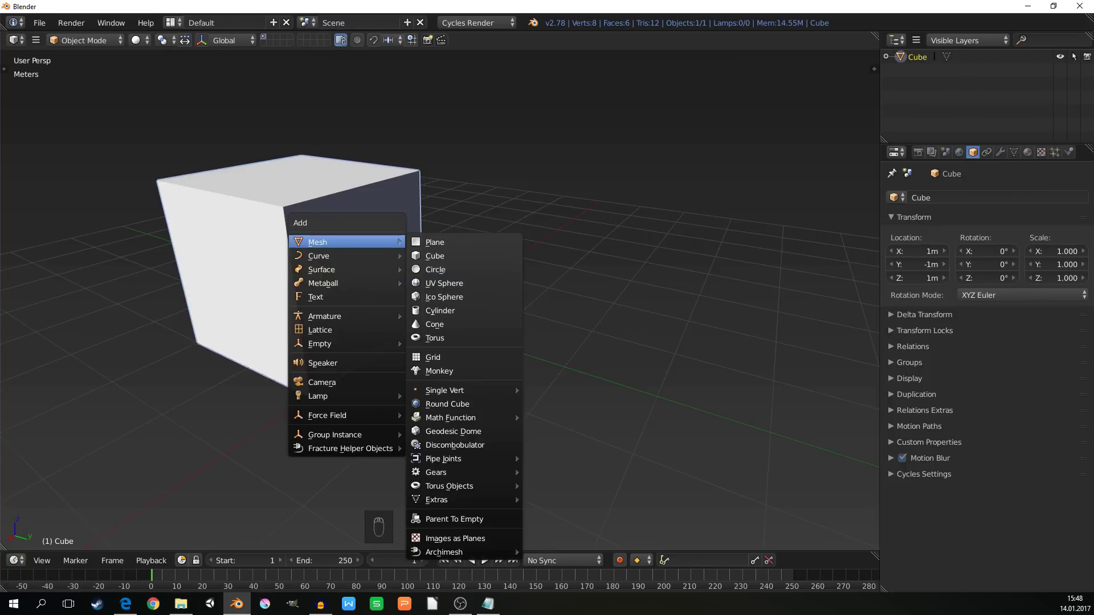
Add a Round Cube at the origin, raise its Arc divisions, then select both cube and round cube
left_click(447, 404)
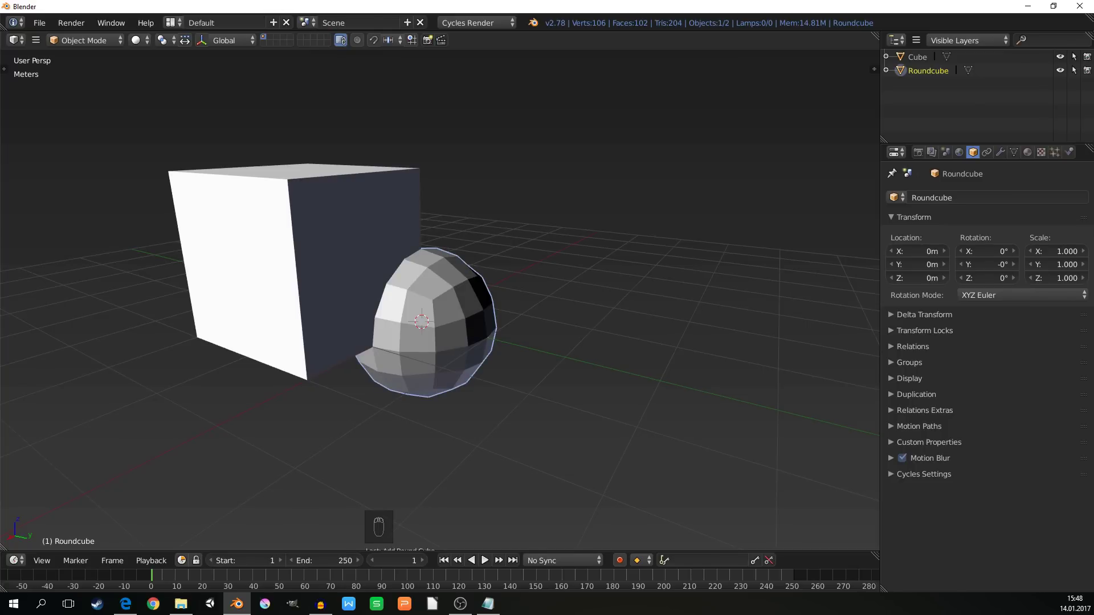
middle_click_drag(439, 285, 471, 277)
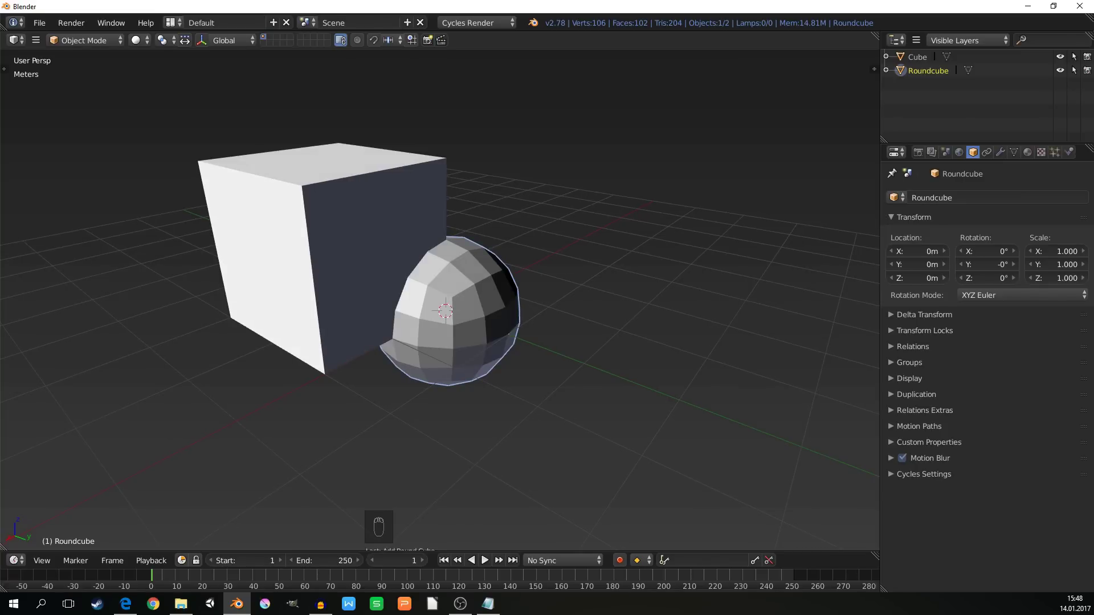
scroll(570, 393, "up", 2)
key("F6")
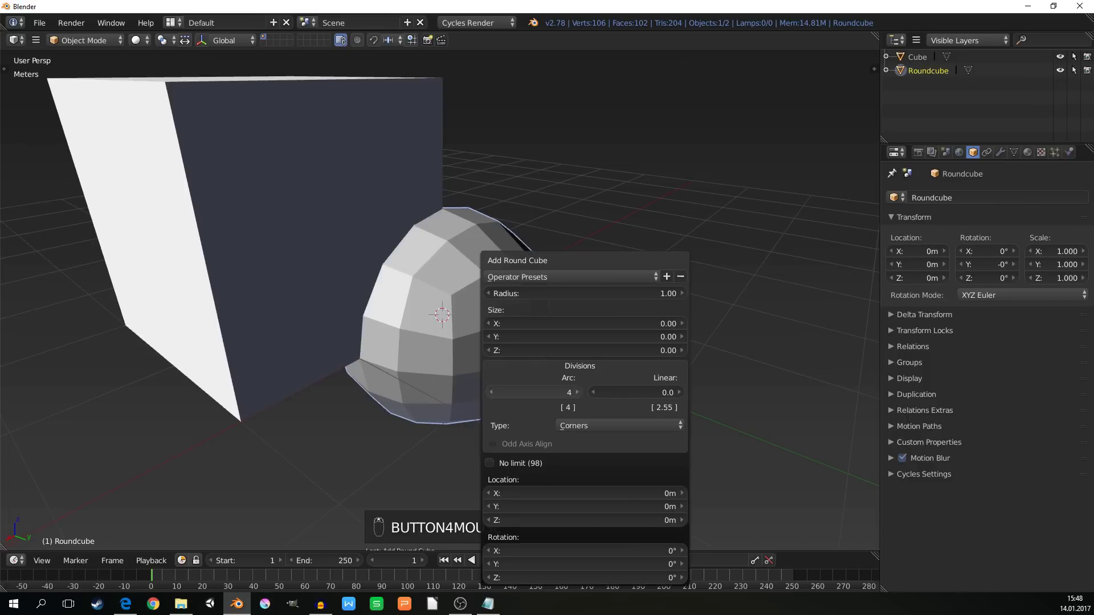
scroll(535, 392, "up", 12, "ctrl")
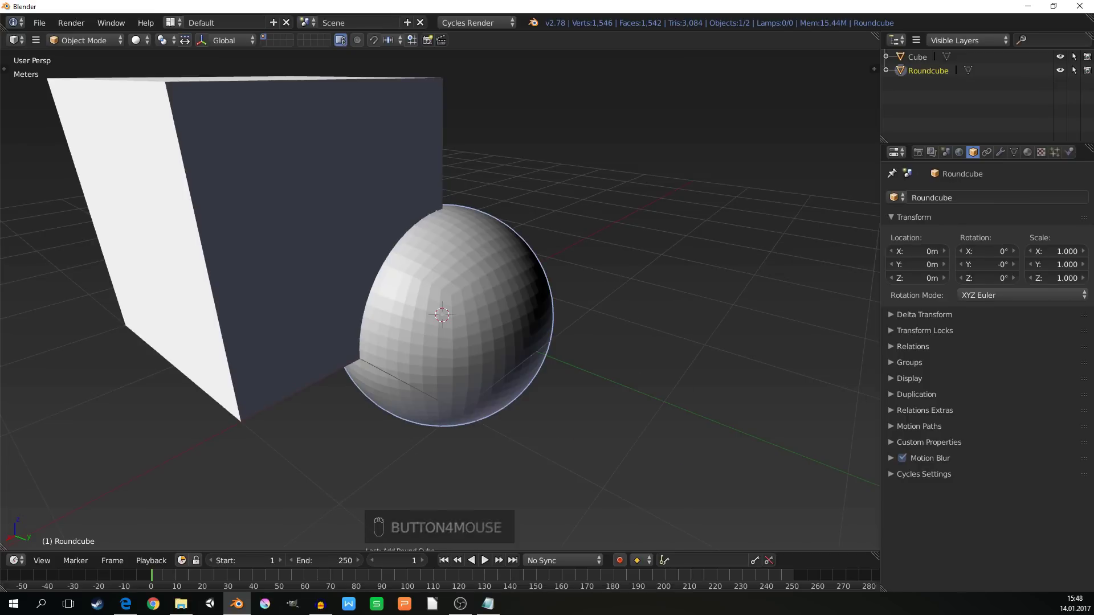
middle_click_drag(438, 314, 406, 311)
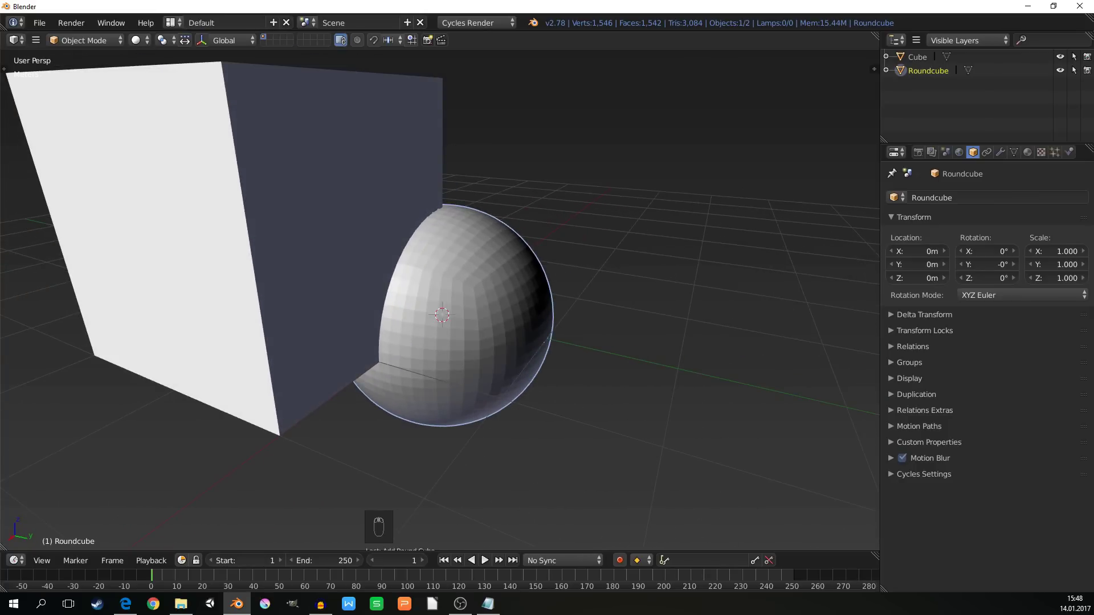
scroll(440, 296, "down", 4)
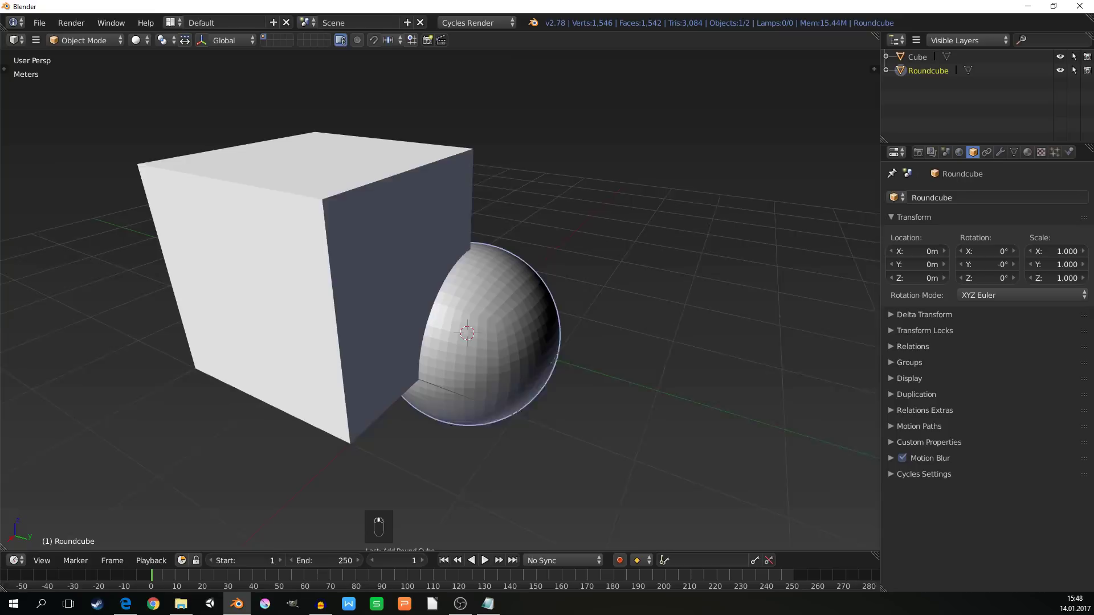
right_click(339, 275)
right_click(339, 275, "shift")
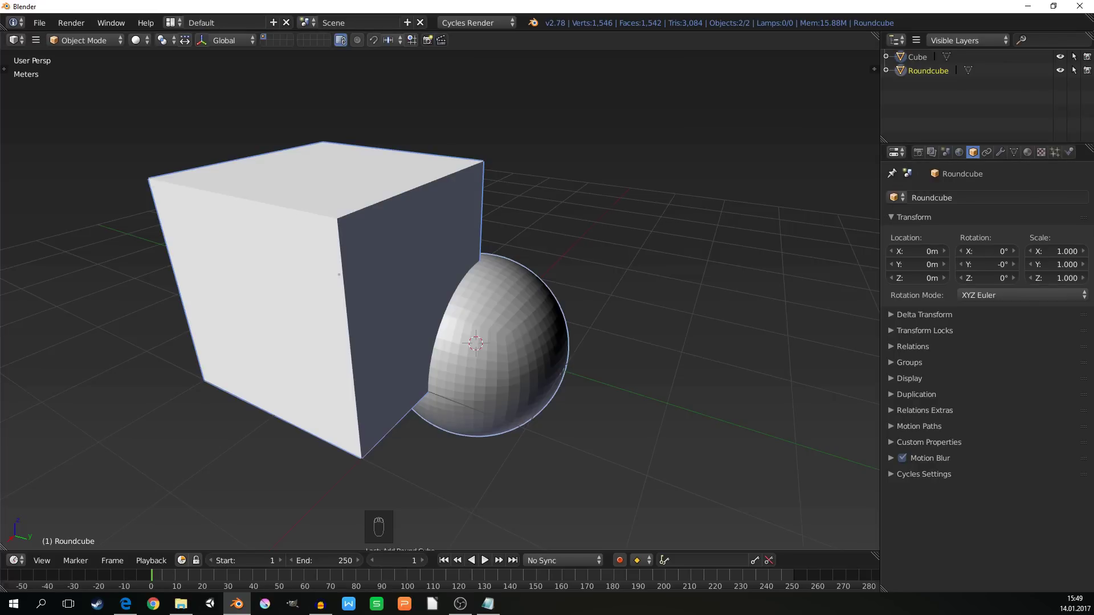
key("t")
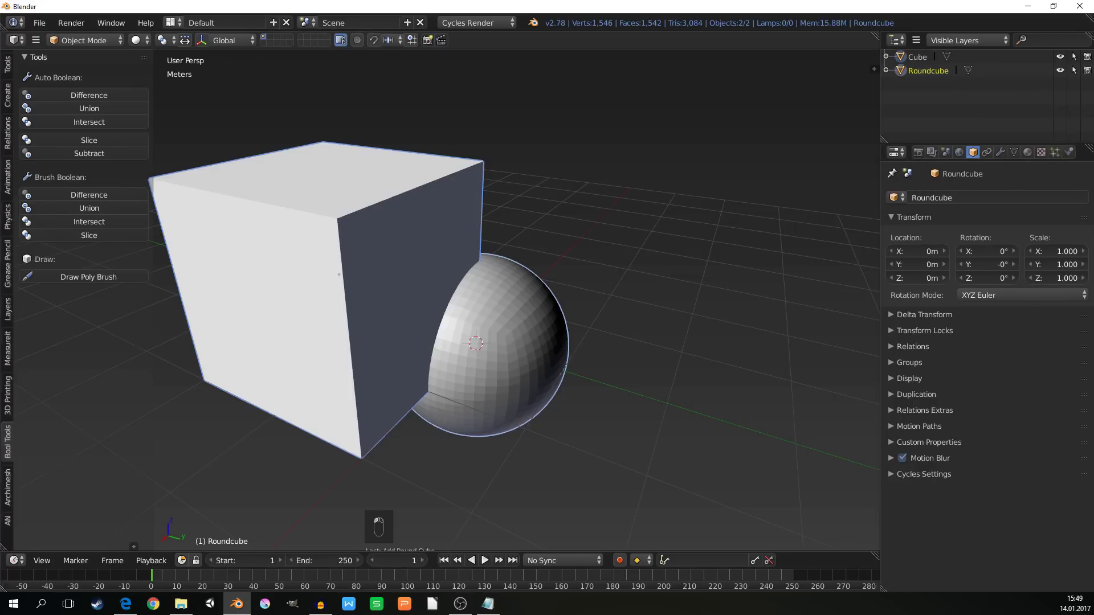
left_click(89, 95)
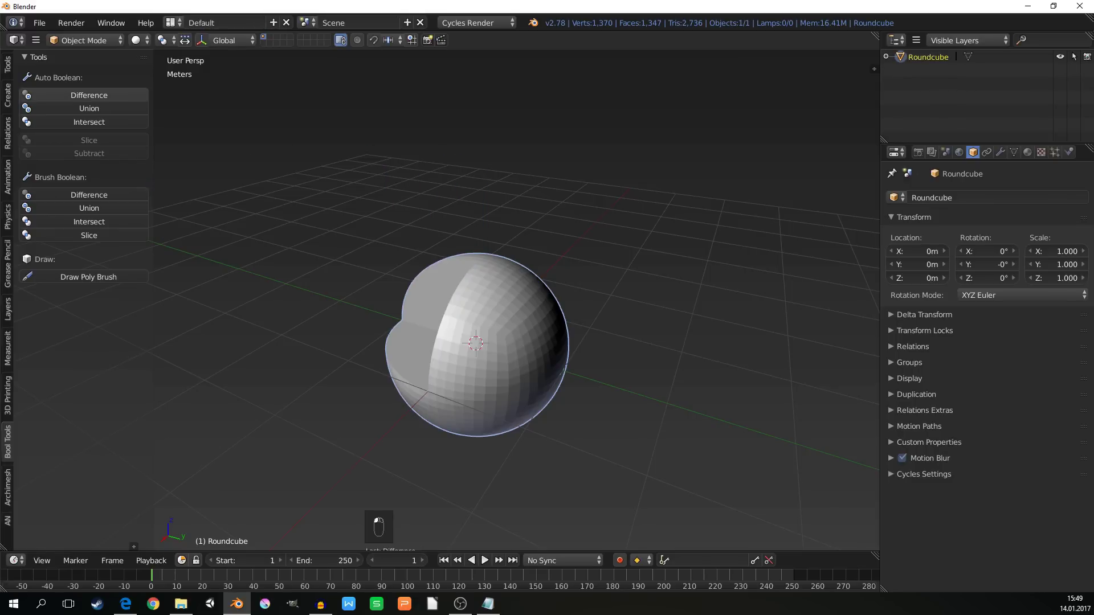
key("t")
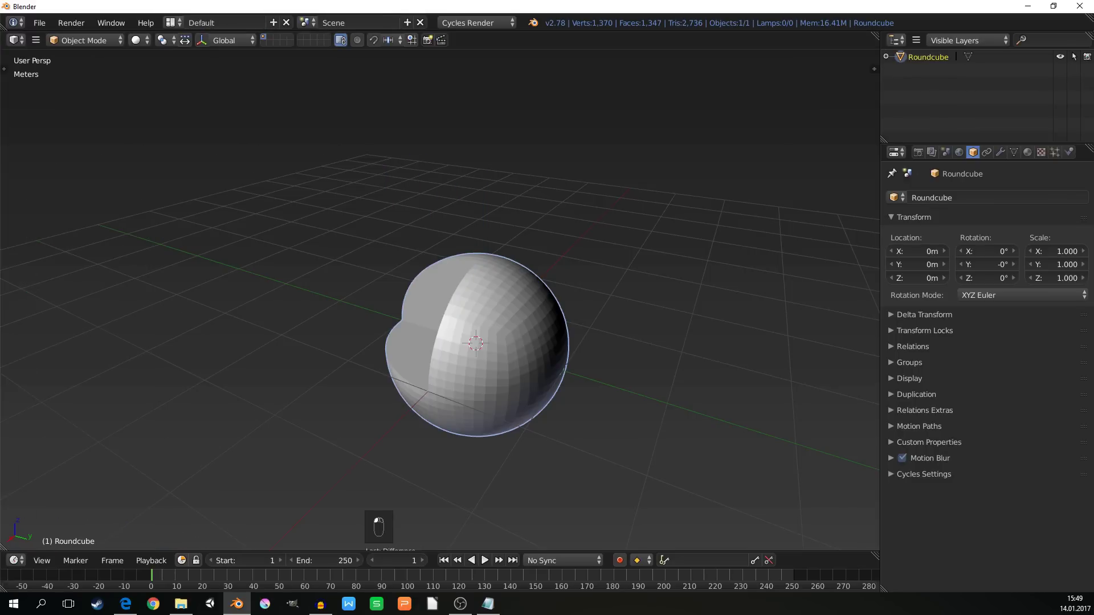
middle_click_drag(570, 285, 450, 308)
scroll(475, 344, "up", 1)
scroll(462, 313, "up", 2)
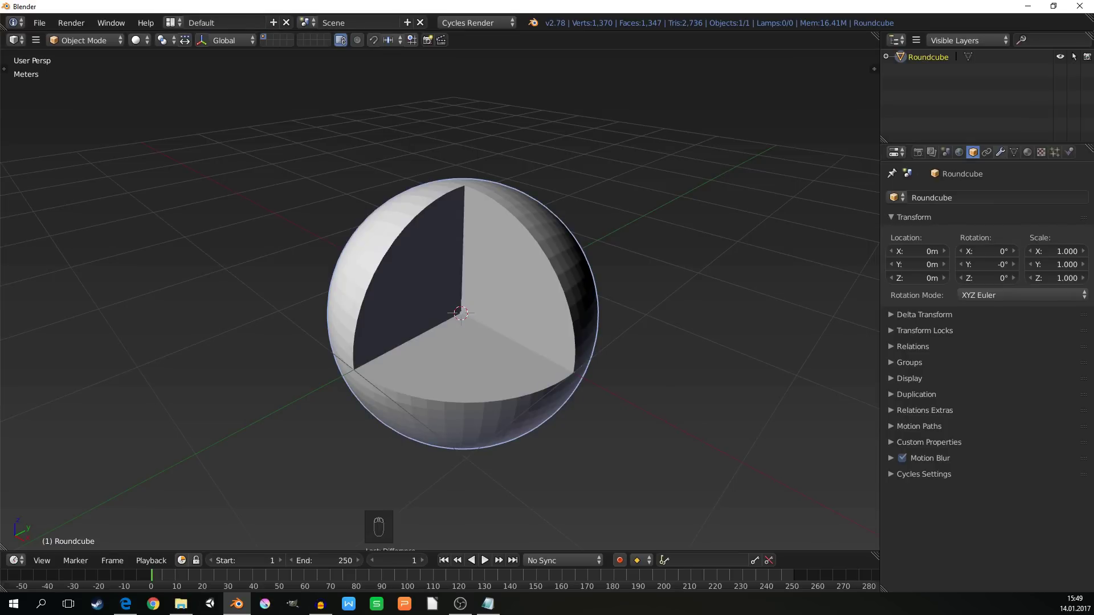
Rename the Roundcube object to 'Volume' in the Outliner
double_click(956, 56)
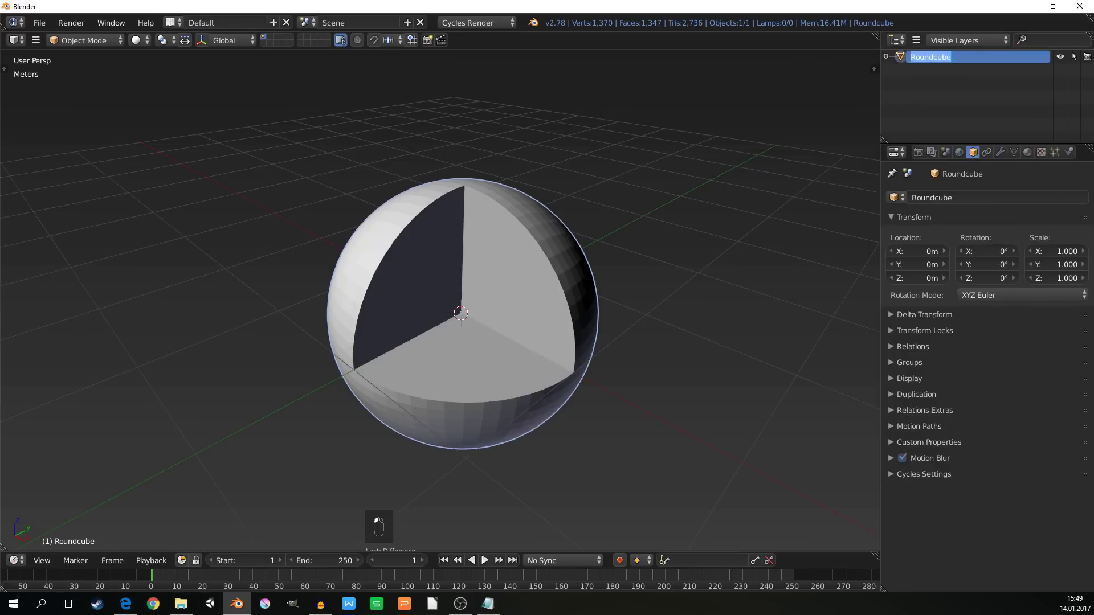
type("Volume")
key("Return")
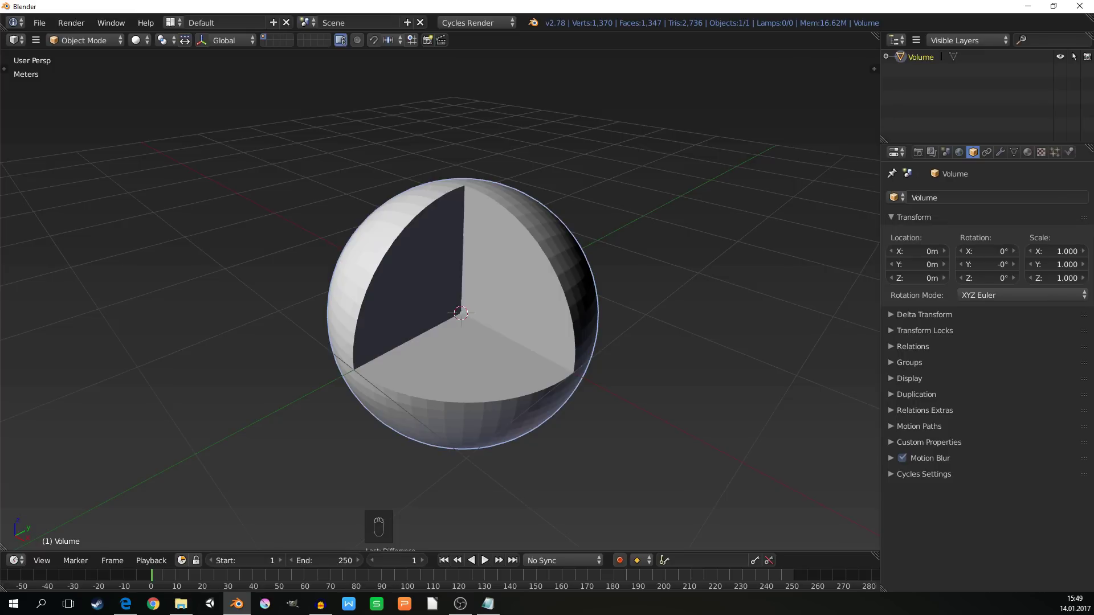
Set Volume's Maximum Draw Type to Wire in the object Display settings
left_click(910, 379)
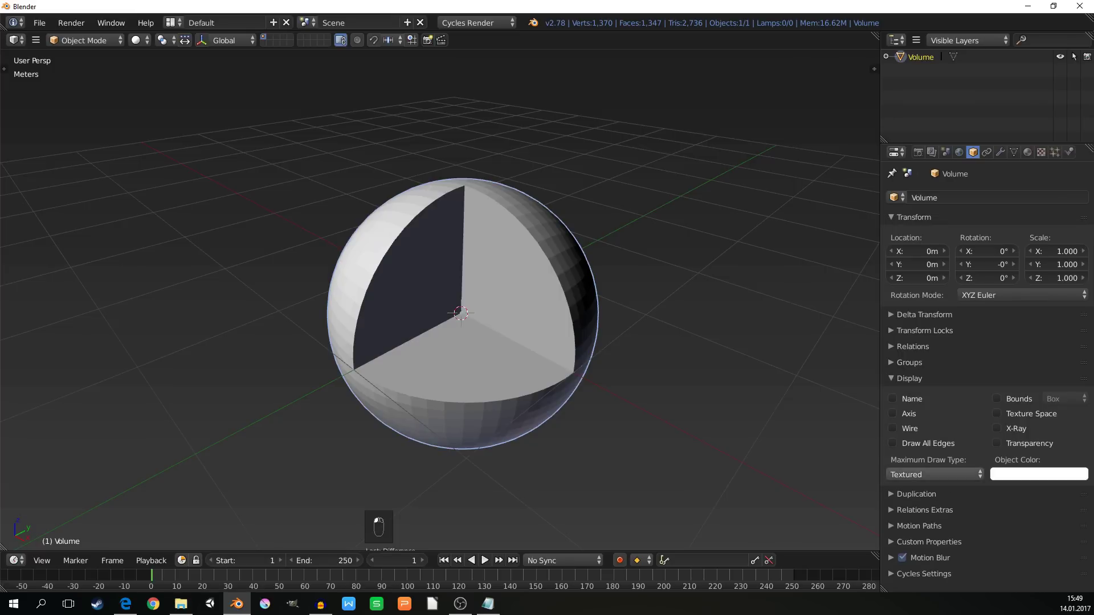
left_click(934, 475)
left_click(900, 445)
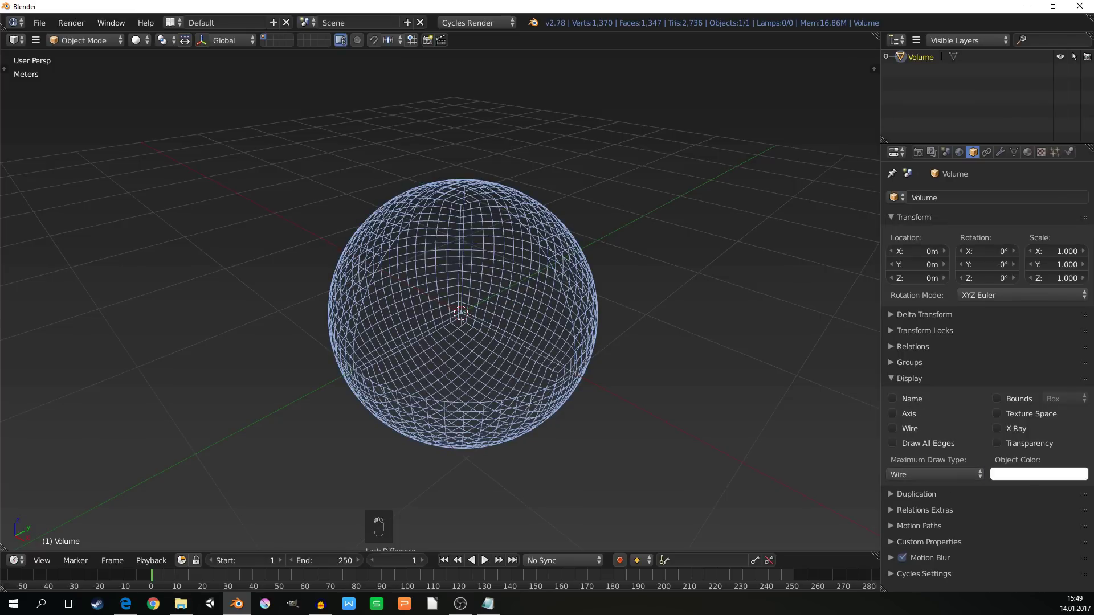
left_click(909, 378)
middle_click_drag(684, 342, 683, 314)
Add a new Round Cube with 4 arc divisions
scroll(364, 243, "up", 1)
key("shift+a")
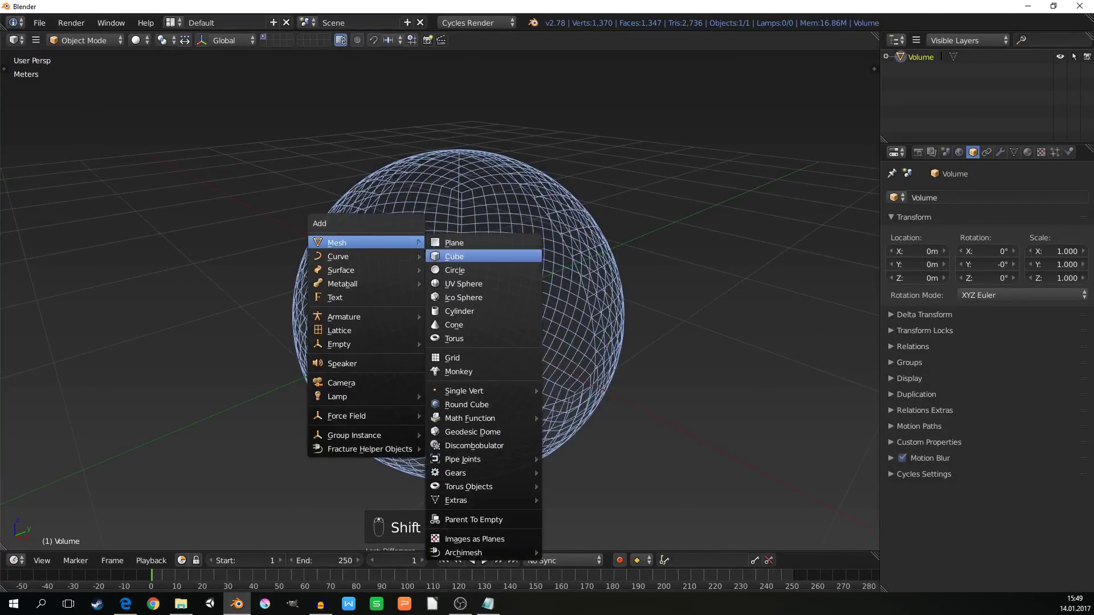
left_click(467, 404)
key("F6")
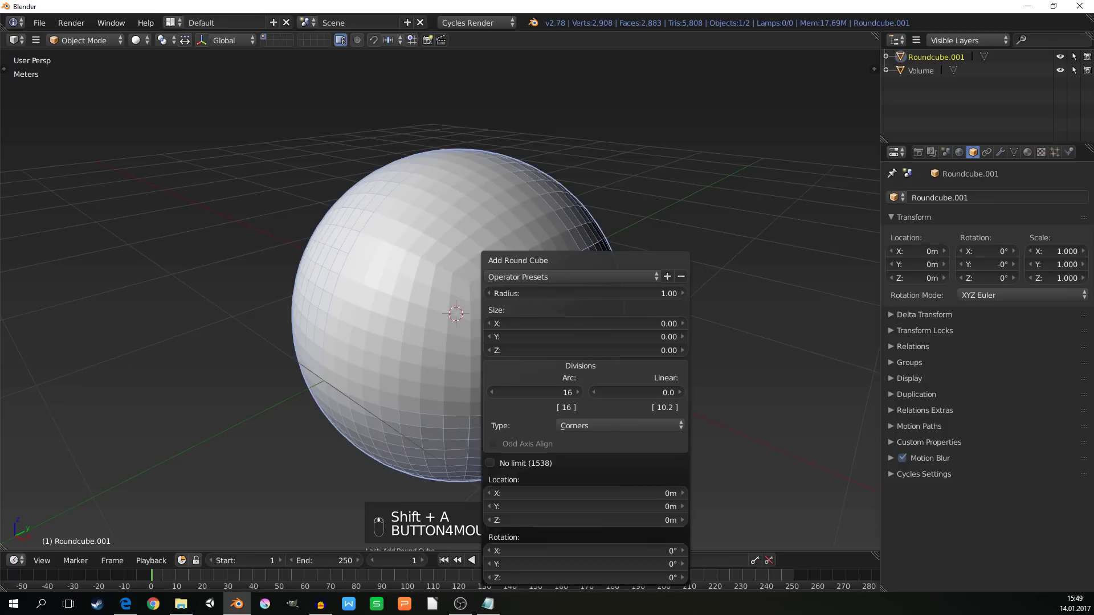
left_click(534, 392)
type("4")
key("Return")
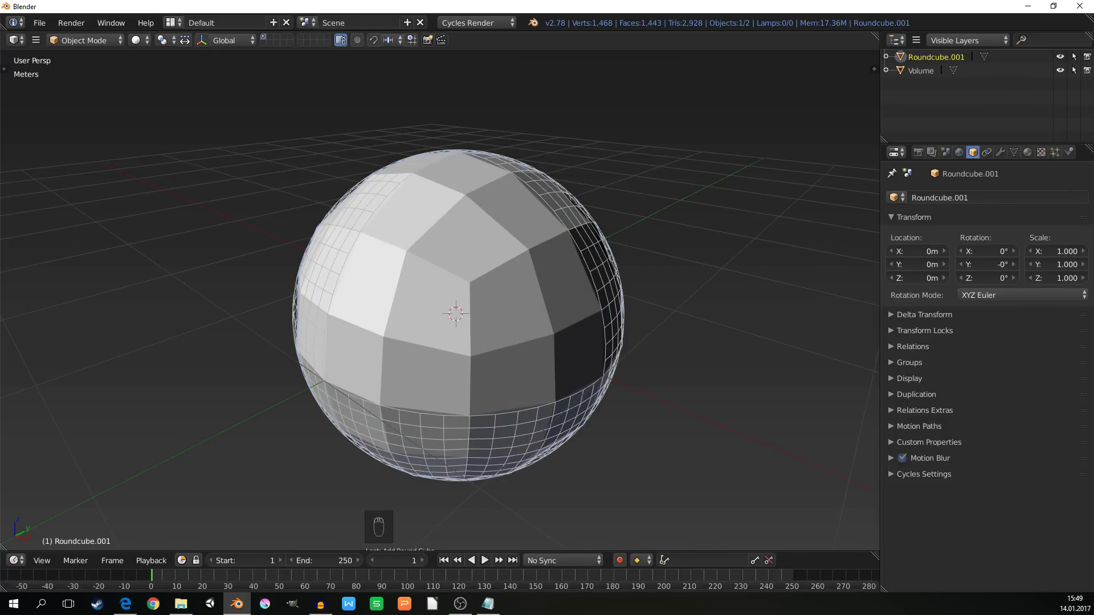
Add a Subdivision Surface modifier, hiding it in the viewport, and collapse its panel
left_click(1000, 152)
left_click(968, 198)
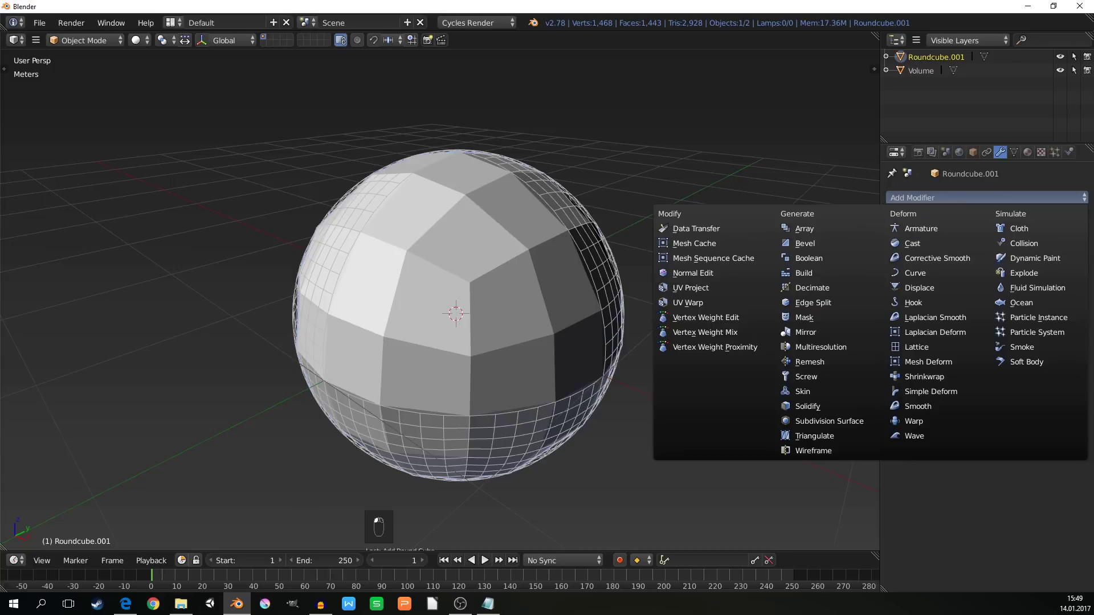
left_click(831, 421)
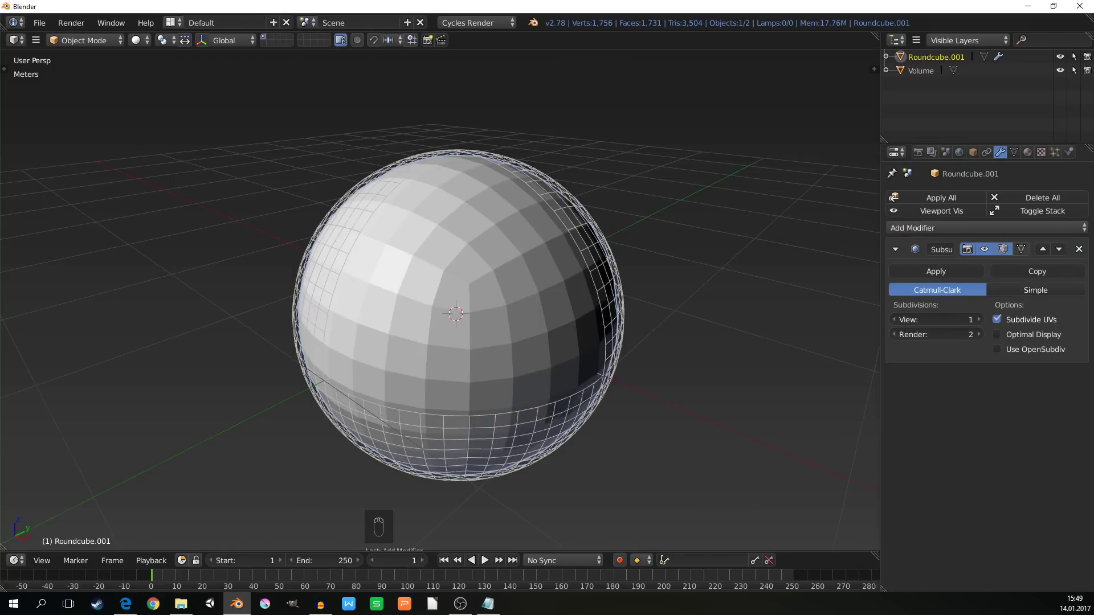
left_click(985, 249)
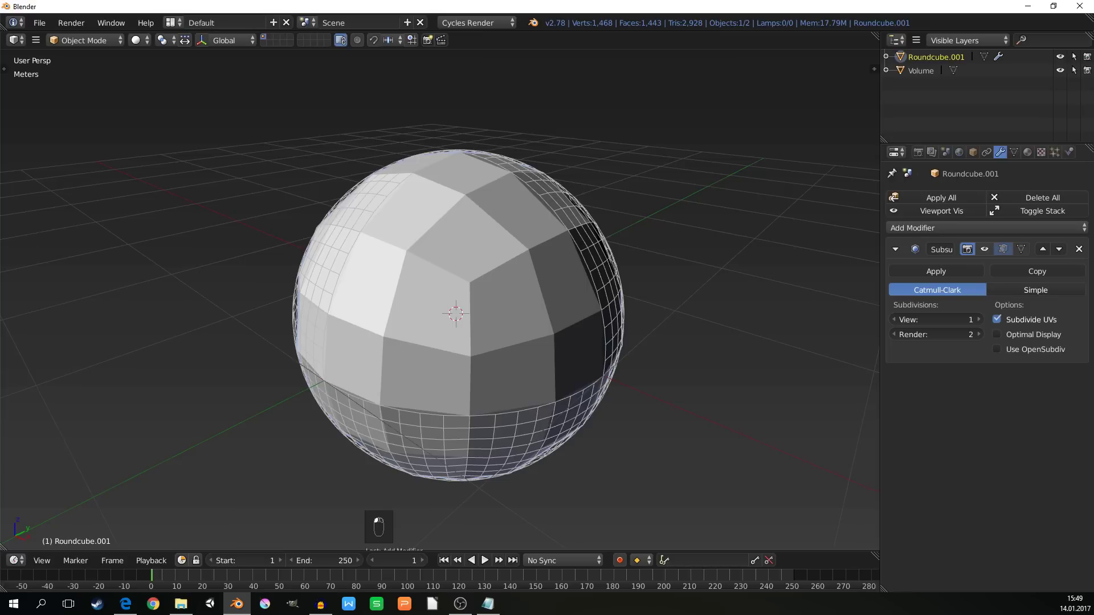
left_click(895, 249)
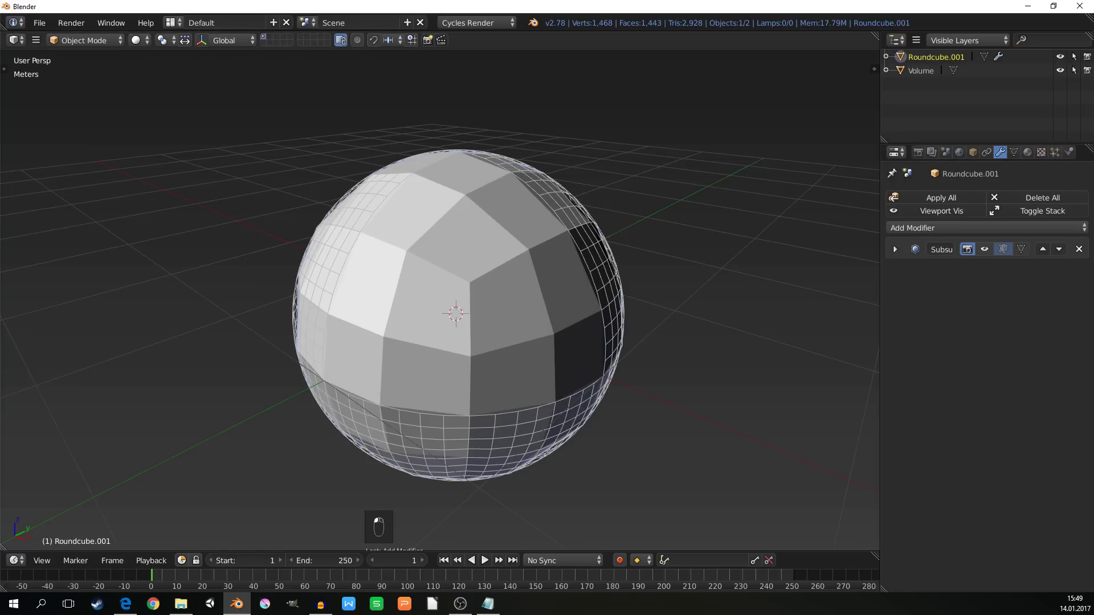
Shade the new sphere smooth and move it to a hidden layer with M
key("z")
left_click(366, 291)
middle_click_drag(433, 342, 410, 342)
key("m")
left_click(642, 303)
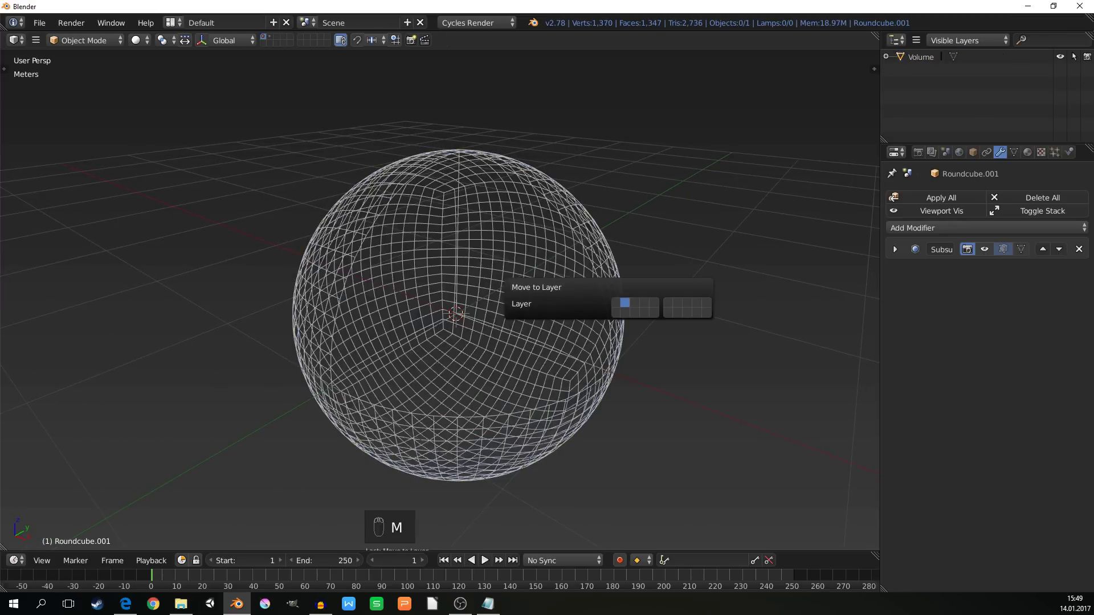
Select Volume and add a new particle system in the Particles tab
left_click(920, 57)
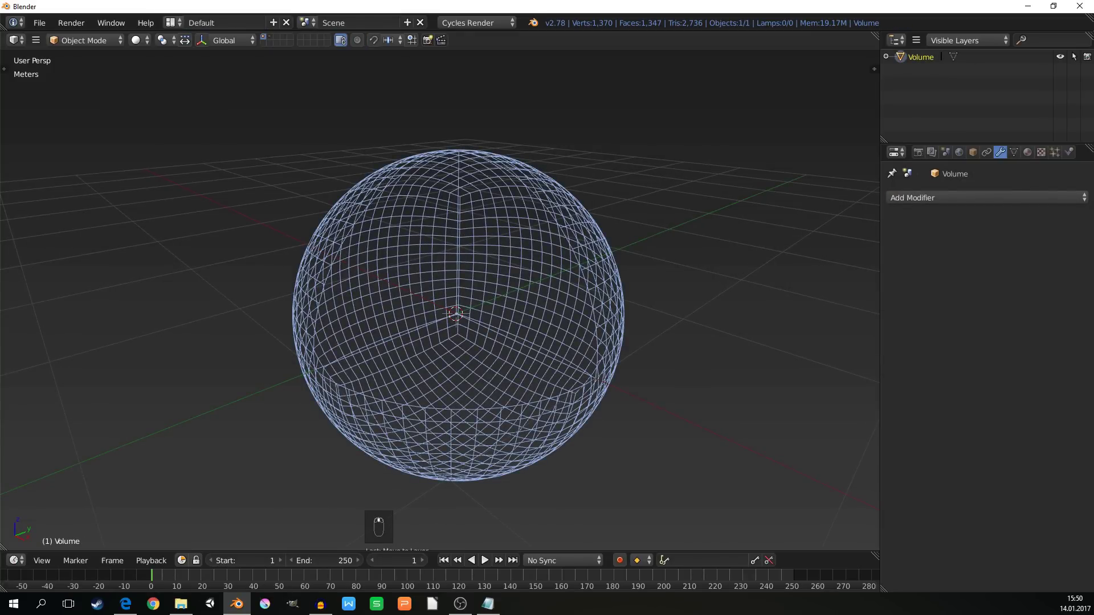
middle_click_drag(456, 313, 472, 311)
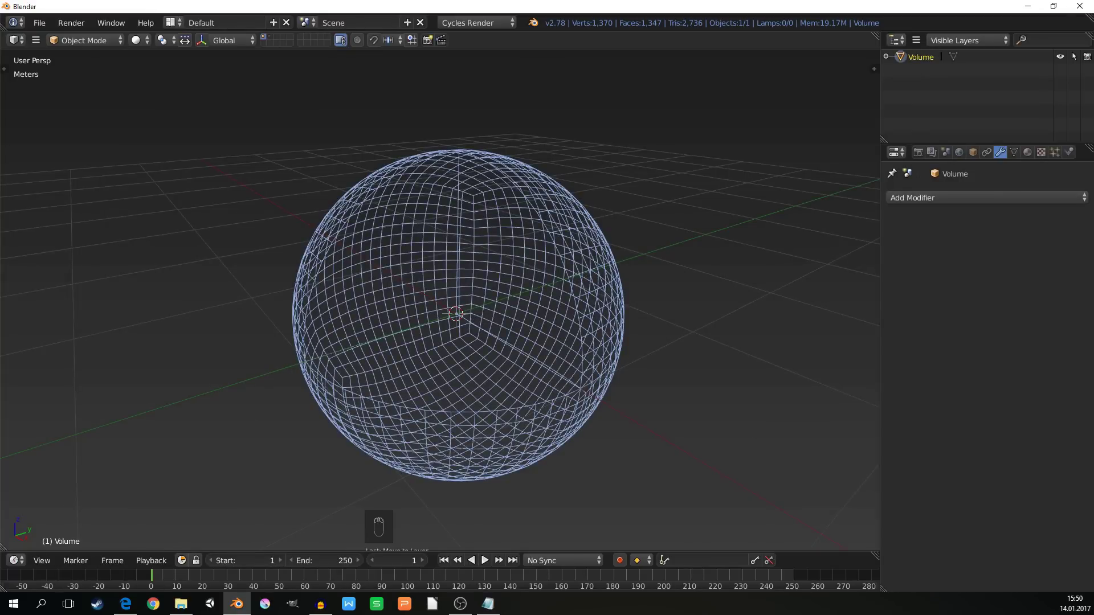
left_click(1054, 152)
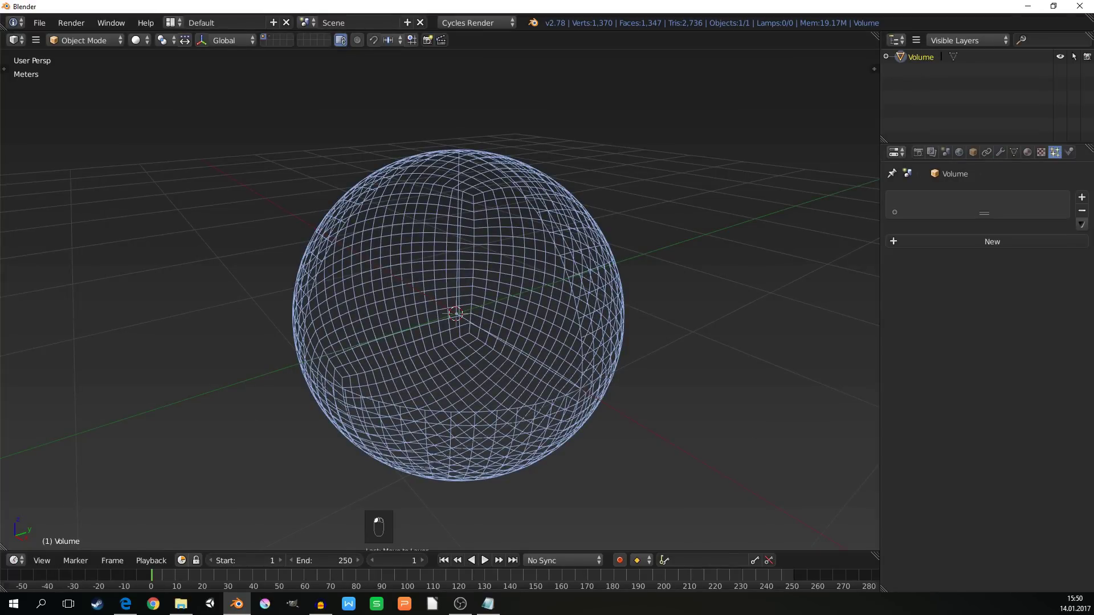
left_click(992, 241)
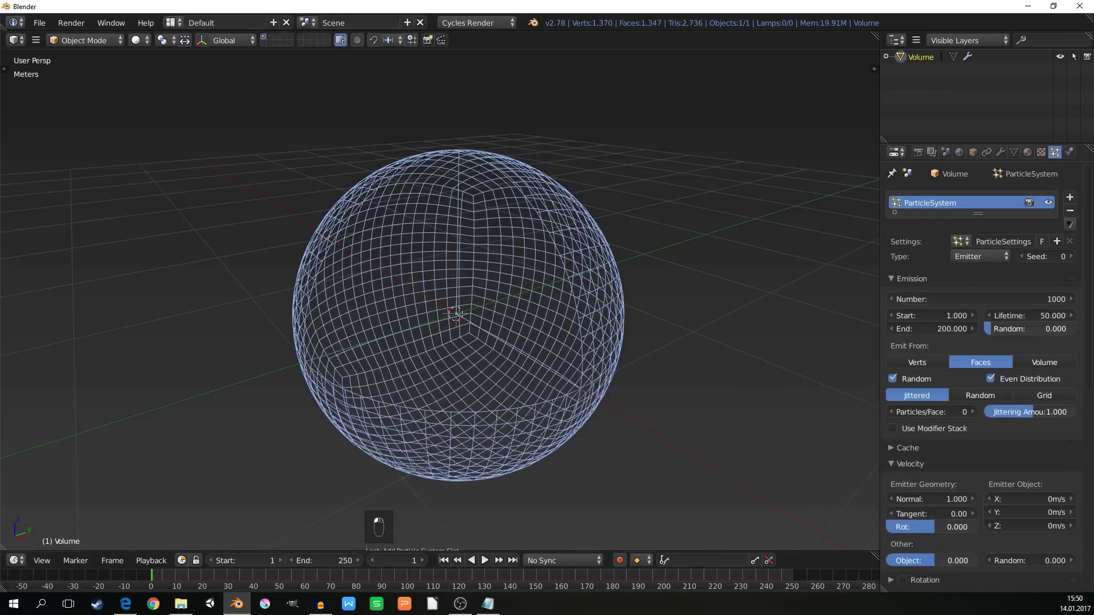
Set the particle emission Number to 1600 and End frame to 1
left_click(980, 299)
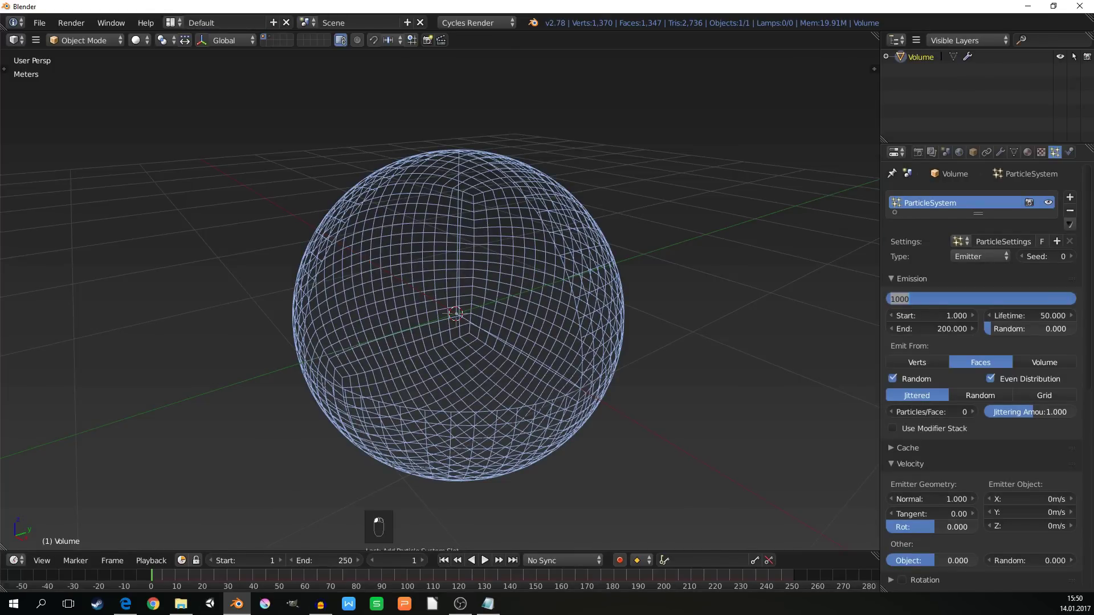
type("1600")
key("Return")
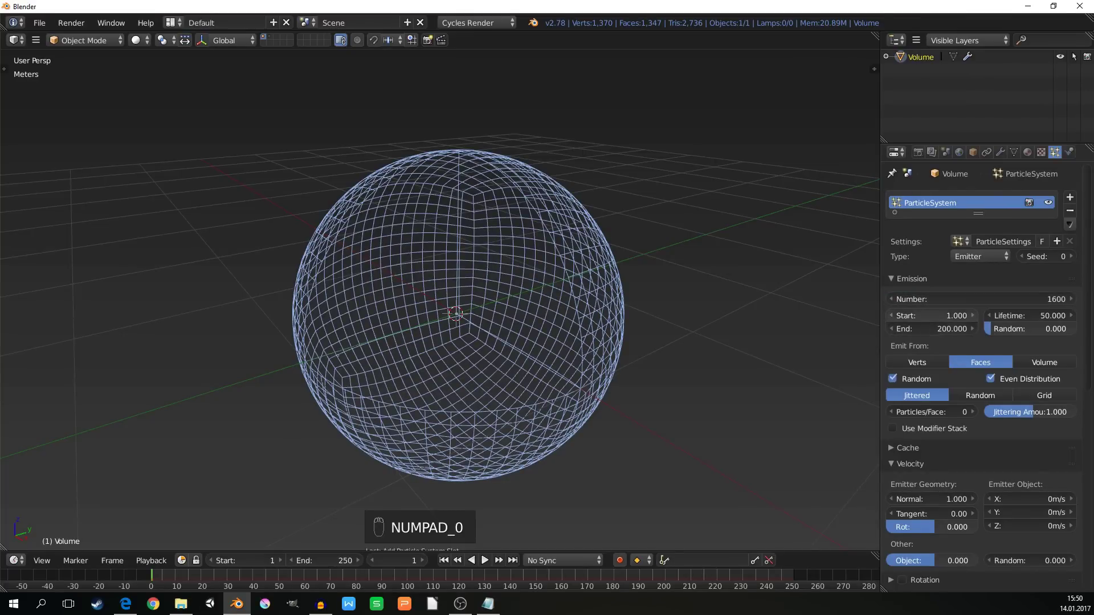
left_click(932, 329)
type("1")
key("Return")
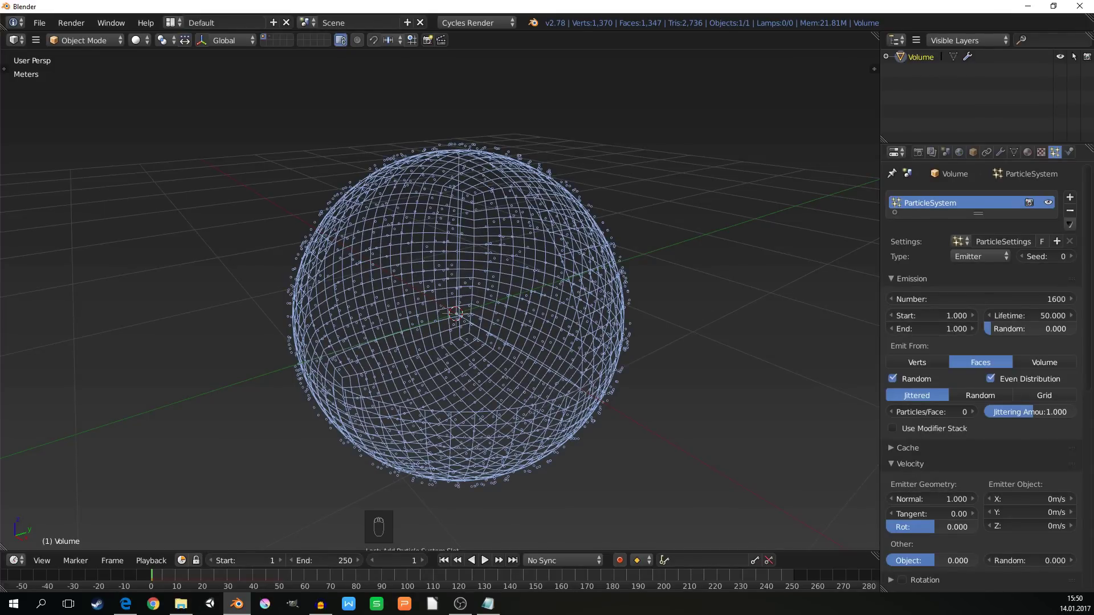
Emit particles from Volume with a Random distribution
scroll(932, 316, "down", 1)
middle_click_drag(456, 399, 433, 353)
left_click(1045, 340)
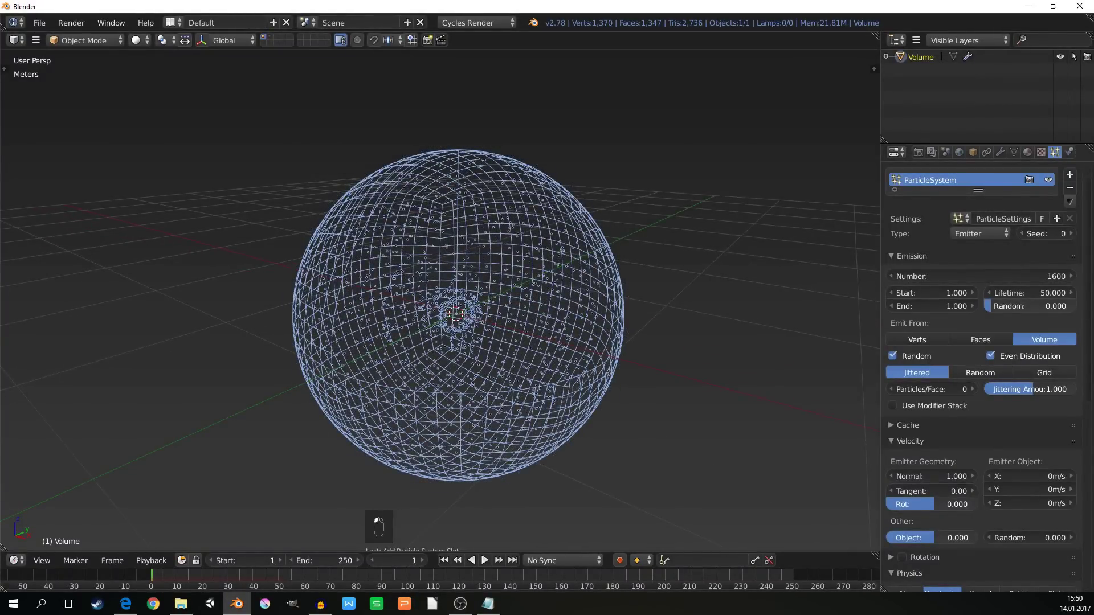
left_click(981, 373)
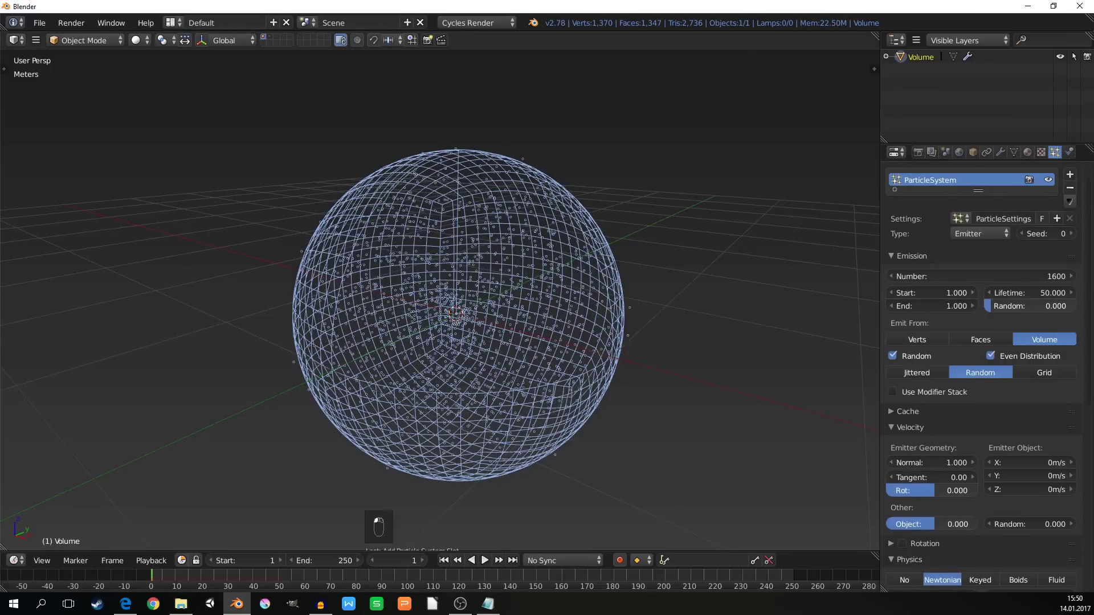
Set the particles' Velocity Normal to -1 so they fly inward
middle_click_drag(456, 342, 402, 333)
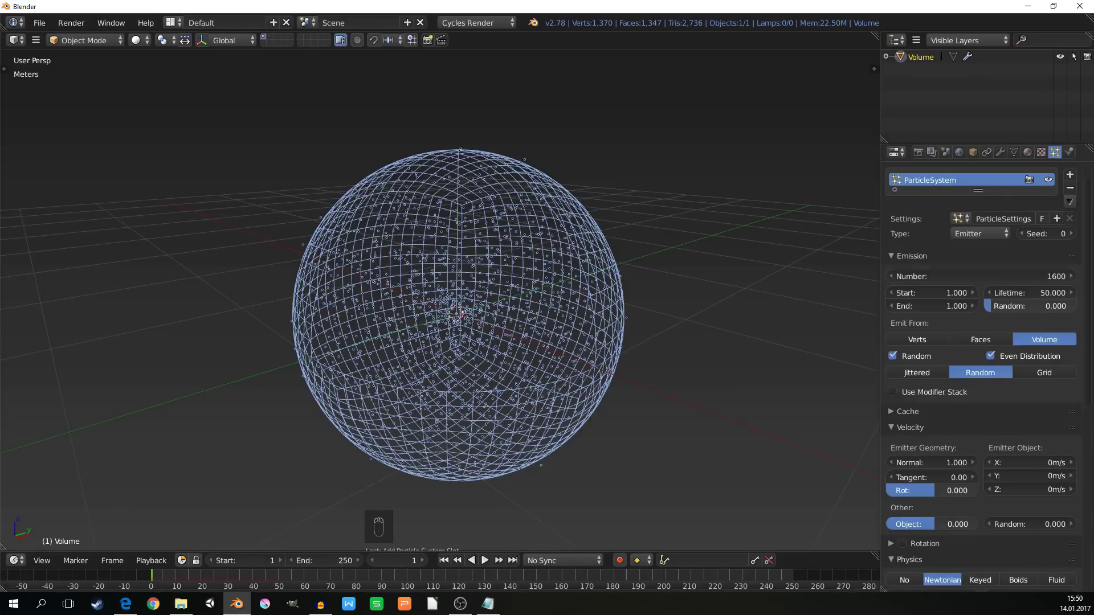
key("a")
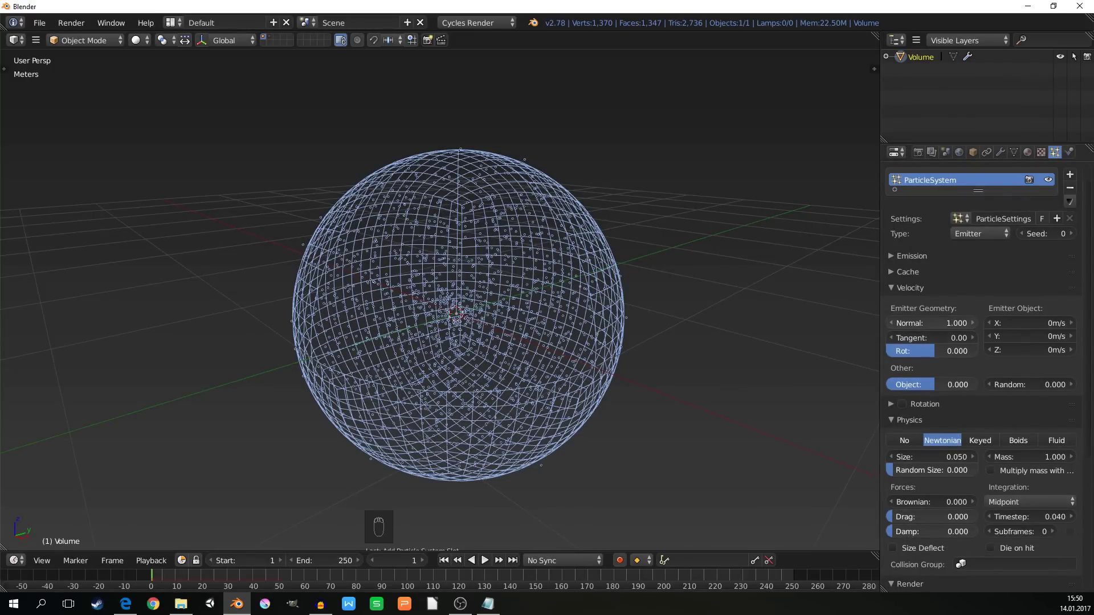
left_click(931, 323)
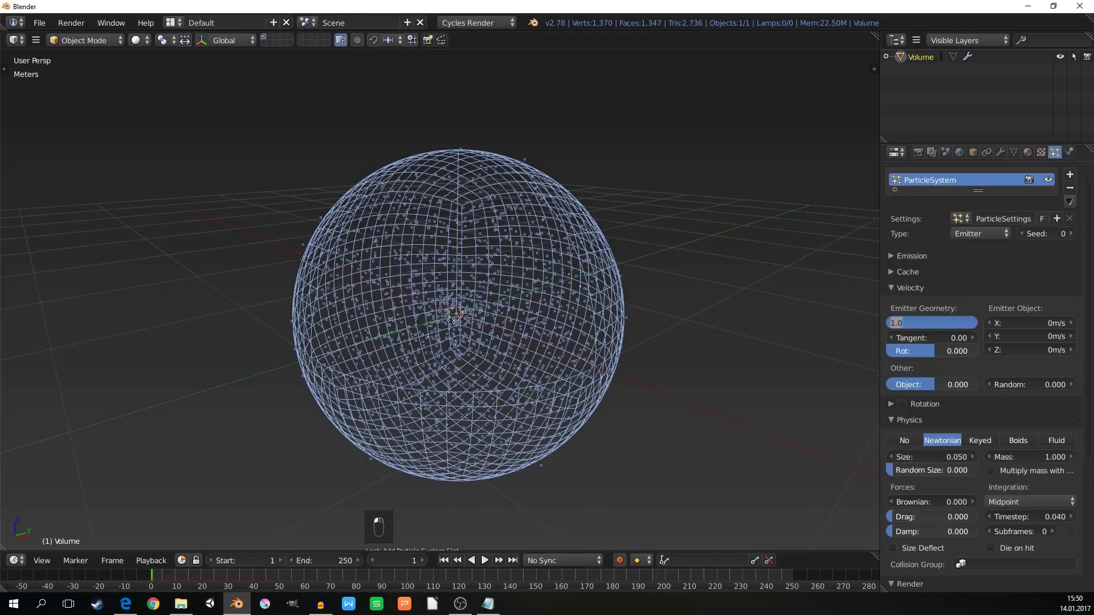
type("-1")
key("Return")
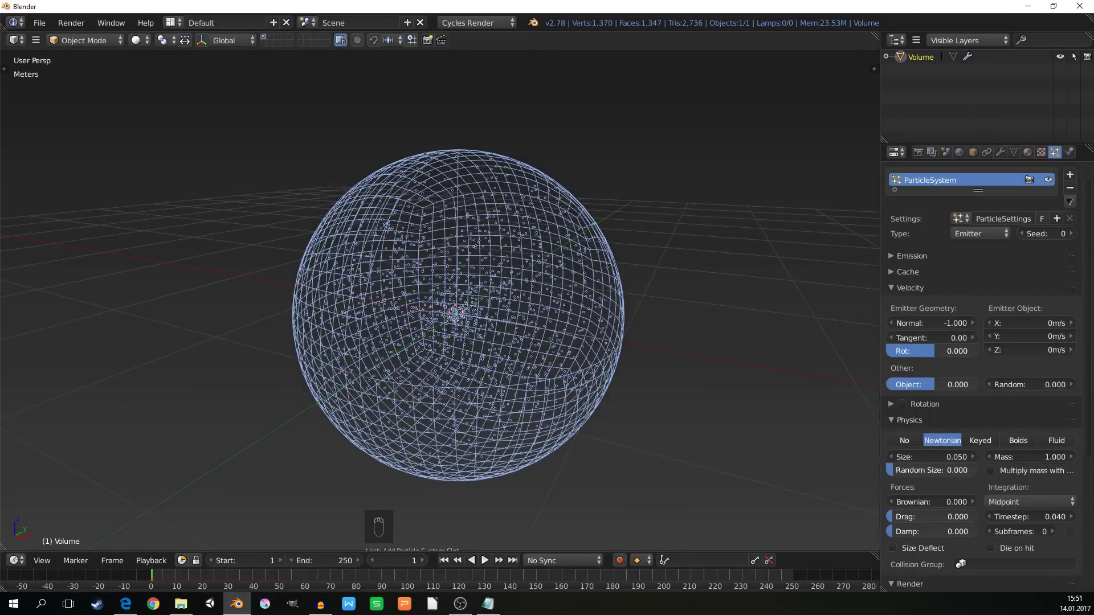
middle_click_drag(456, 314, 464, 307)
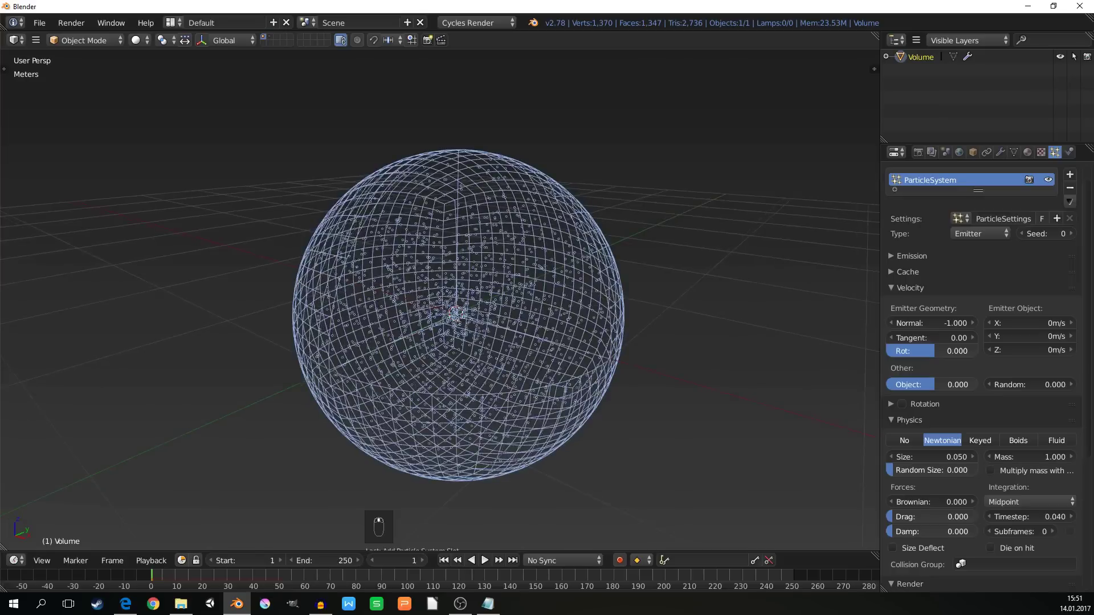
Render particles as Object with Roundcube.001 as the Dupli Object
left_click(910, 288)
left_click(909, 320)
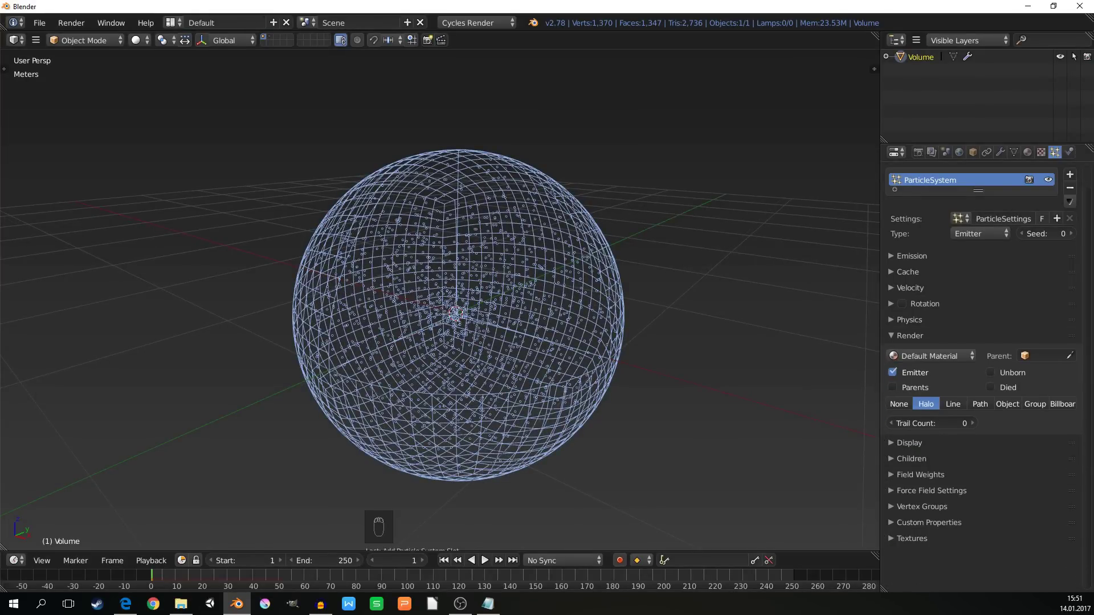
left_click(1007, 404)
left_click(1012, 420)
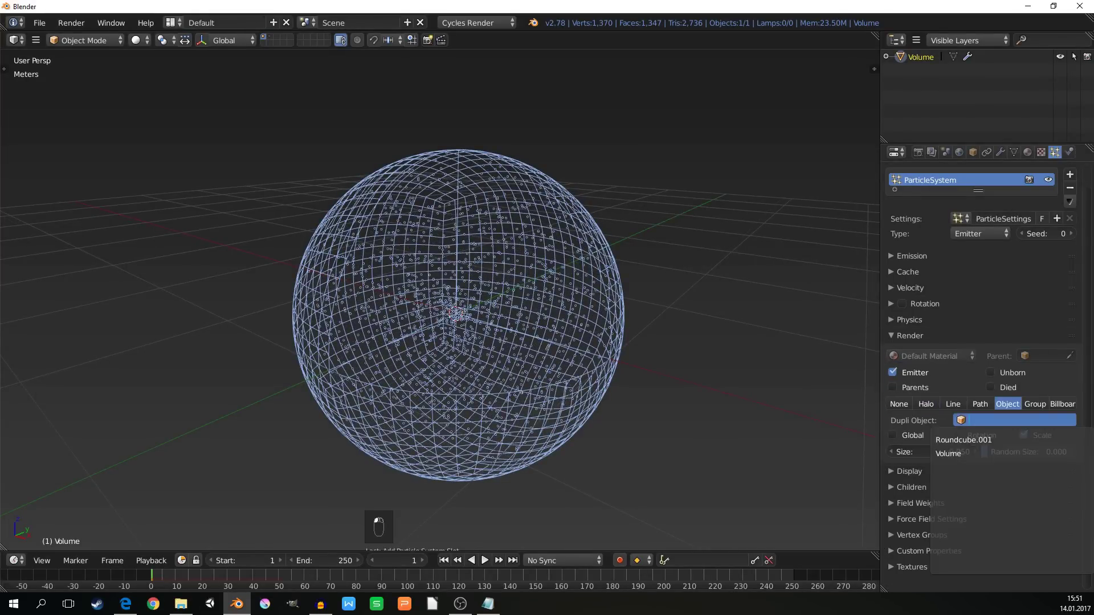
left_click(969, 432)
middle_click_drag(456, 313, 399, 299)
scroll(456, 313, "up", 3)
scroll(447, 315, "down", 2)
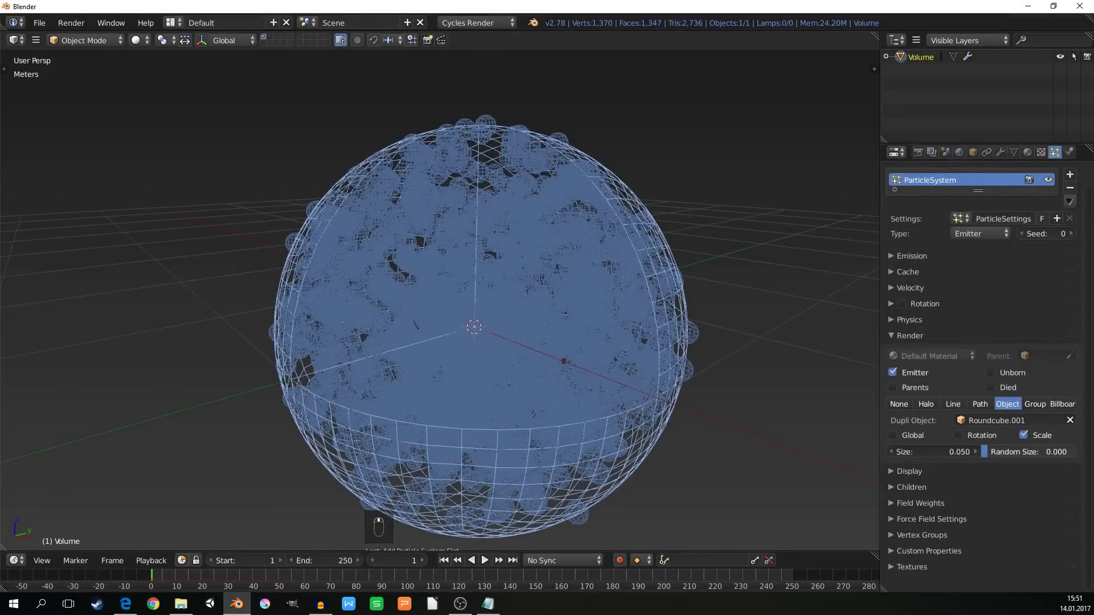
Set particle Size to 0.1 and Random Size to 0.8, then collapse the Render panel
left_click(935, 451)
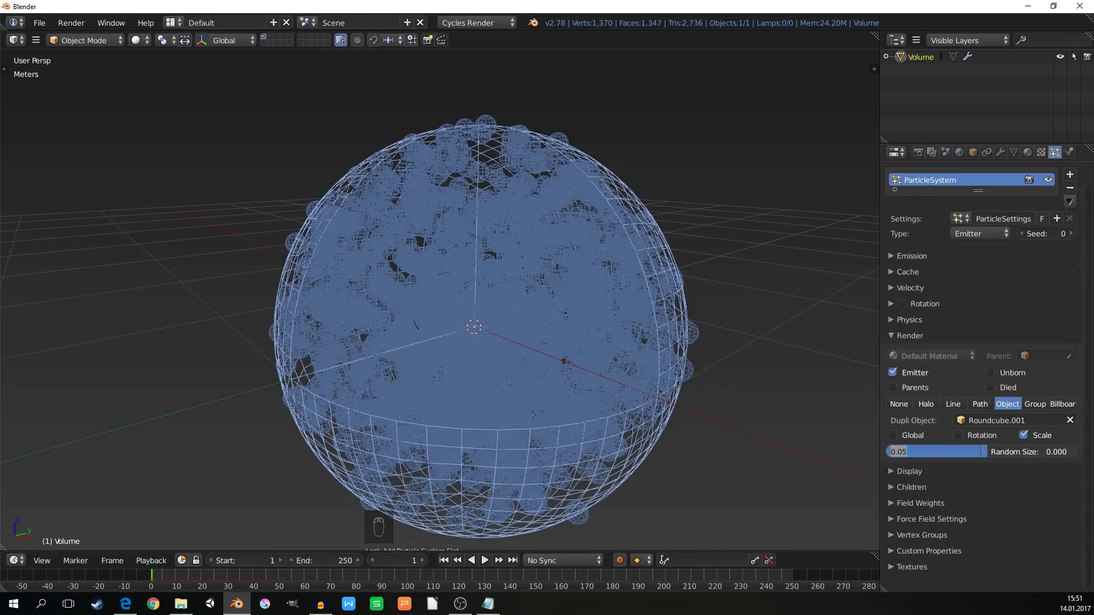
type("0.1")
key("Return")
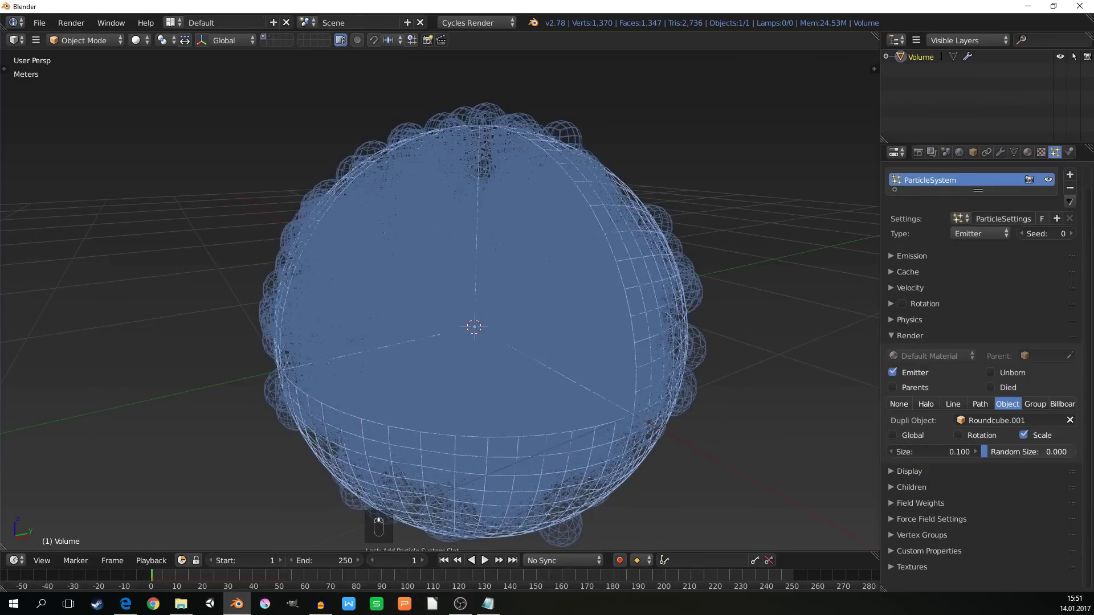
left_click_drag(994, 452, 1065, 451)
left_click(1053, 452)
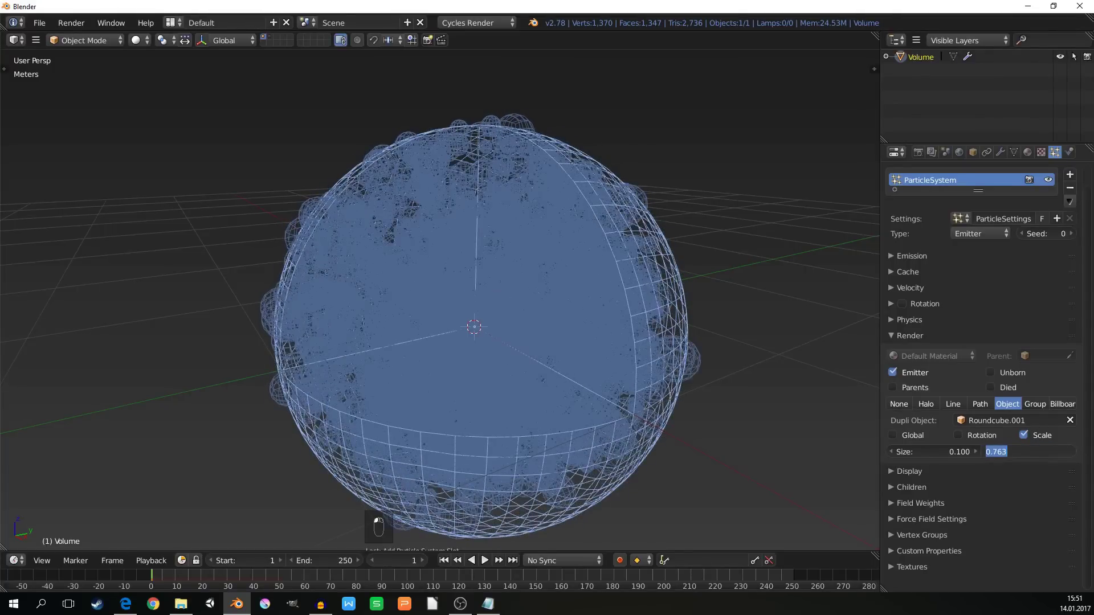
key("Return")
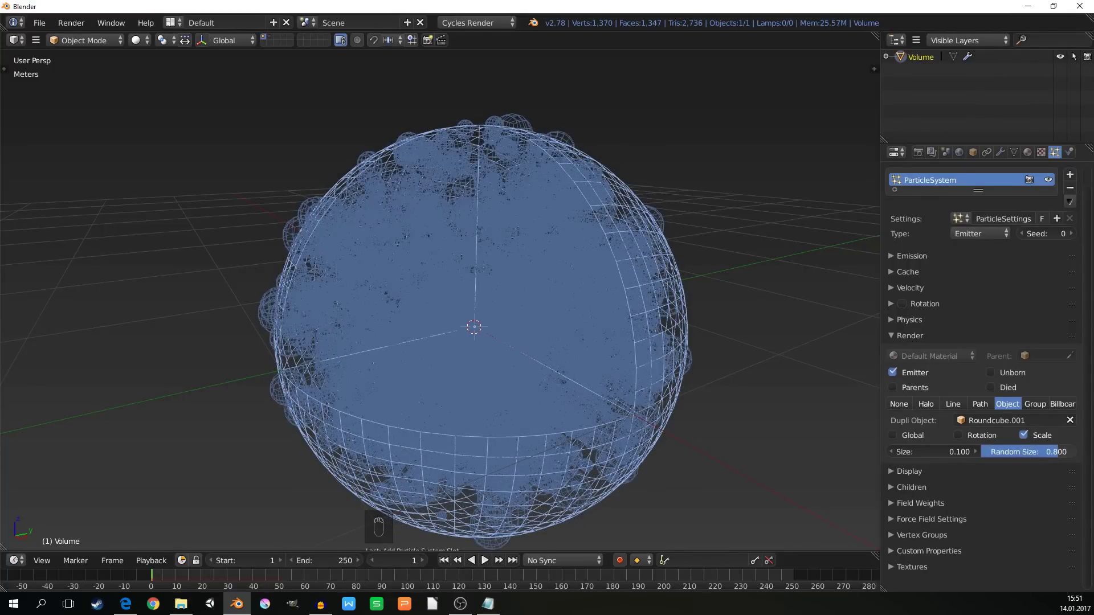
left_click(909, 335)
middle_click_drag(513, 296, 541, 239)
scroll(530, 251, "up", 3)
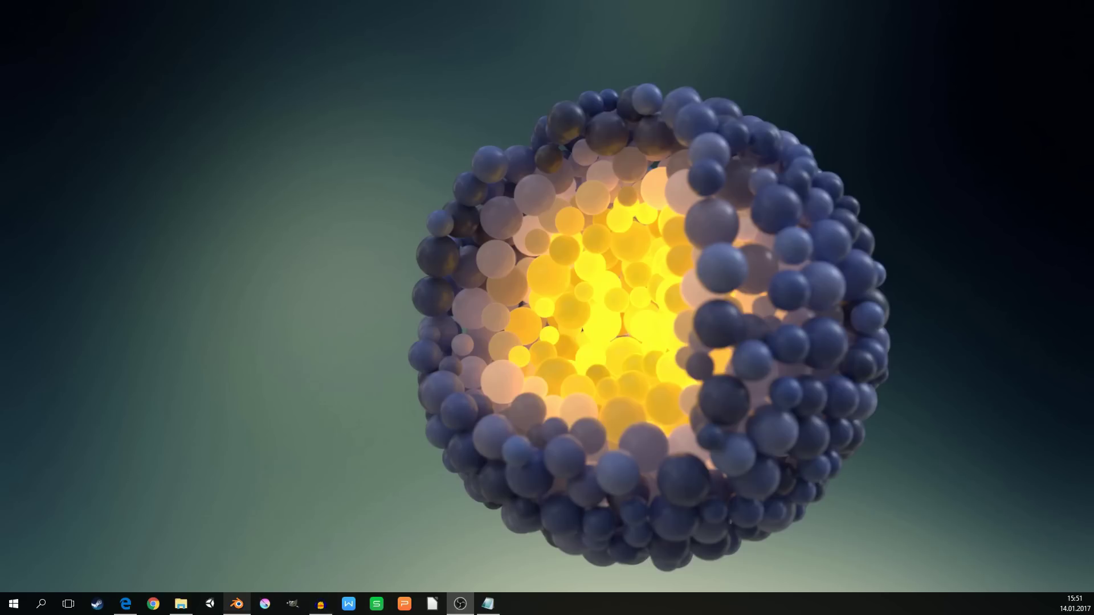
left_click(236, 603)
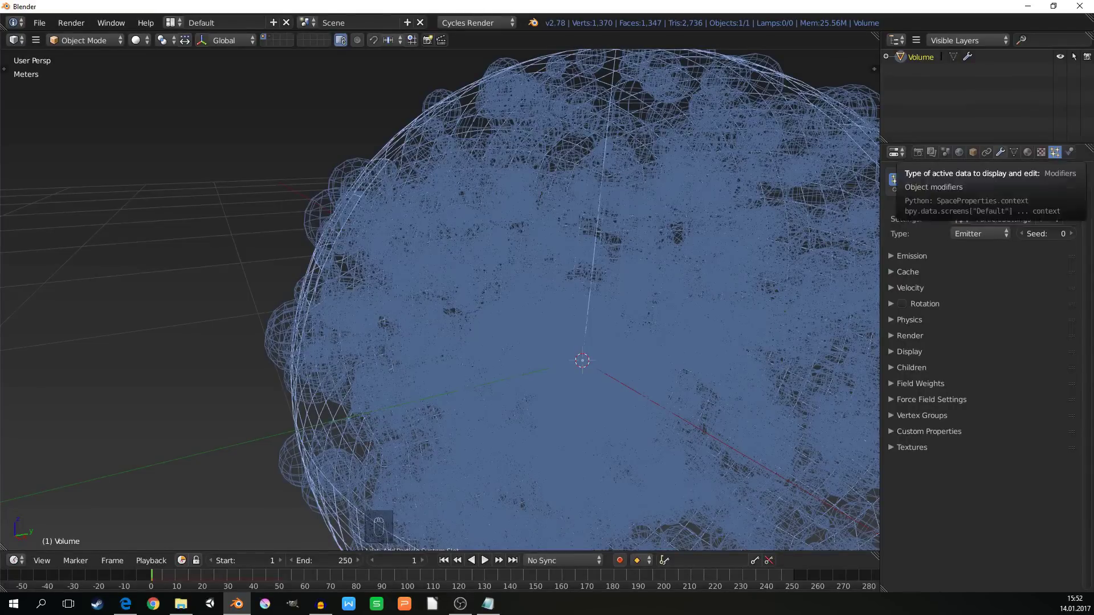
Convert the Volume sphere's particles into separate sphere objects from the Modifiers tab
left_click(1000, 153)
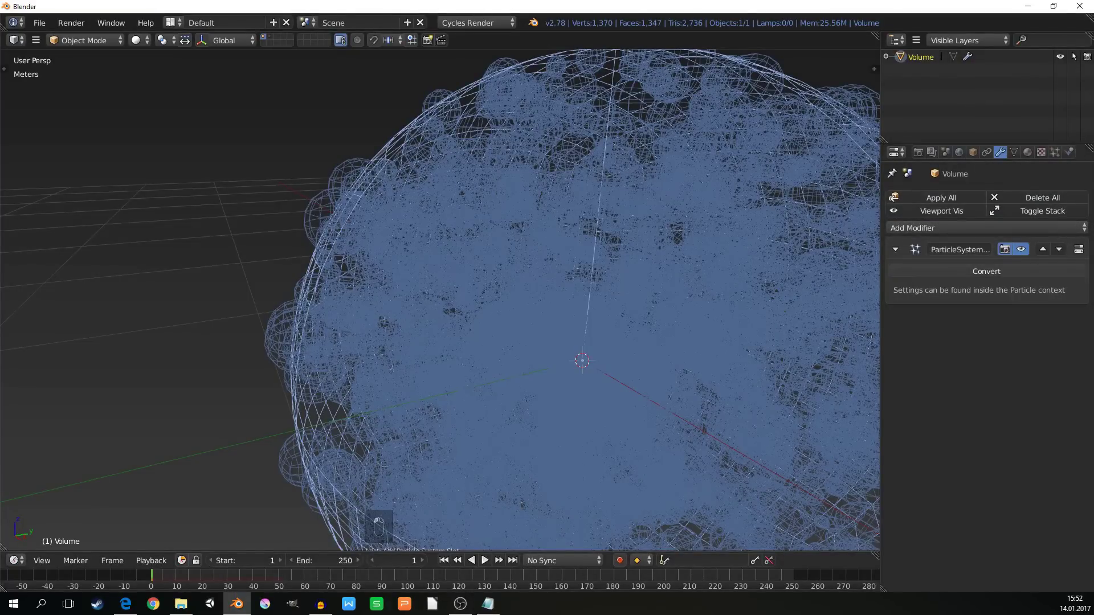
left_click(986, 271)
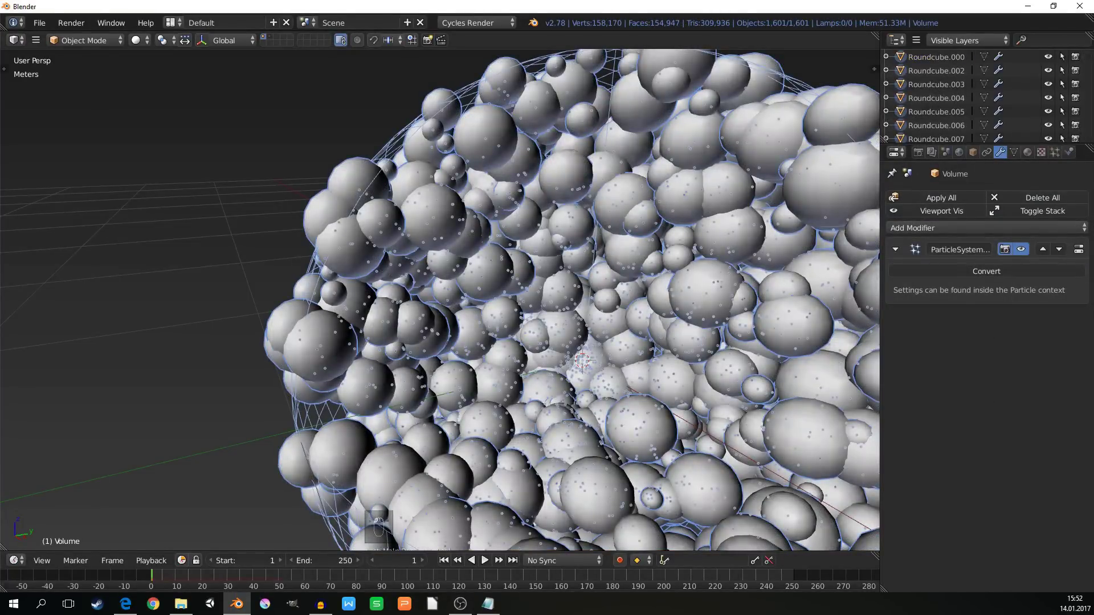
scroll(439, 296, "down", 6)
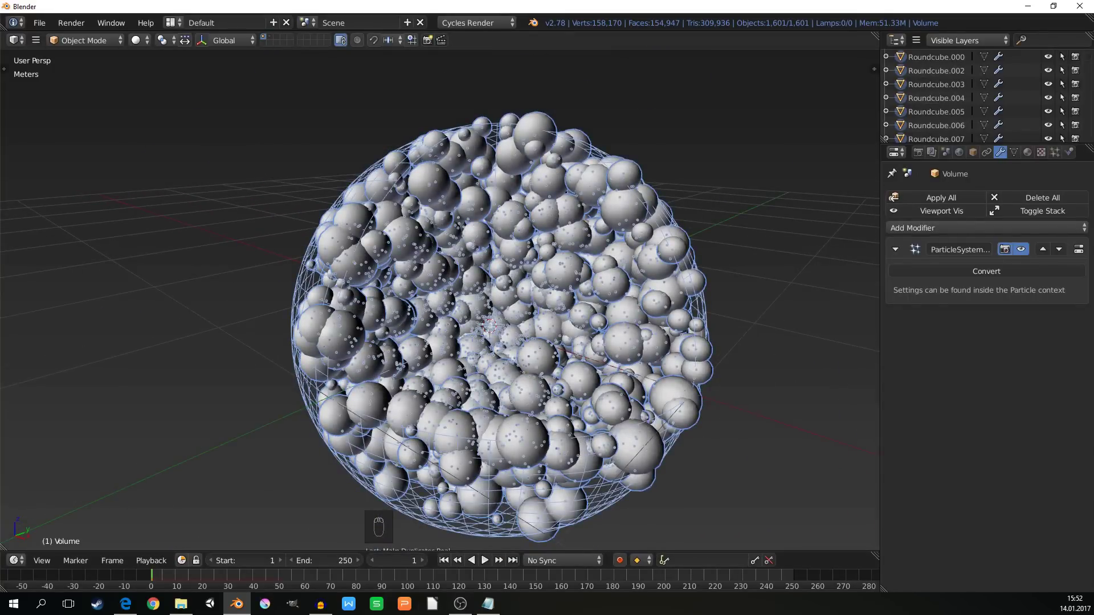
middle_click_drag(439, 296, 467, 299)
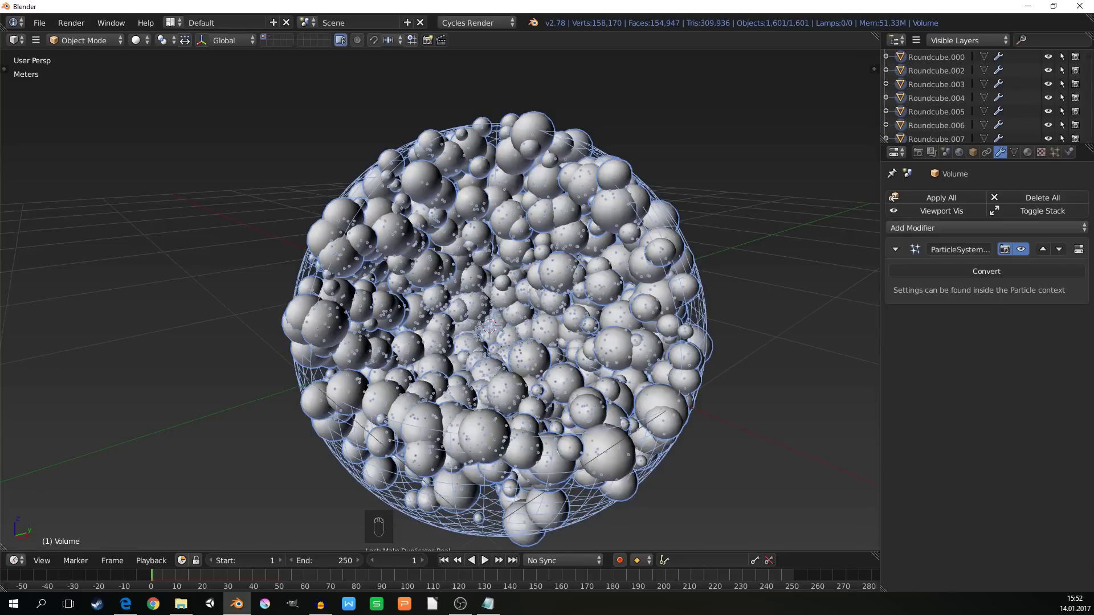
Parent all converted spheres to Volume with Ctrl+P > Object, then reselect Volume
key("ctrl+p")
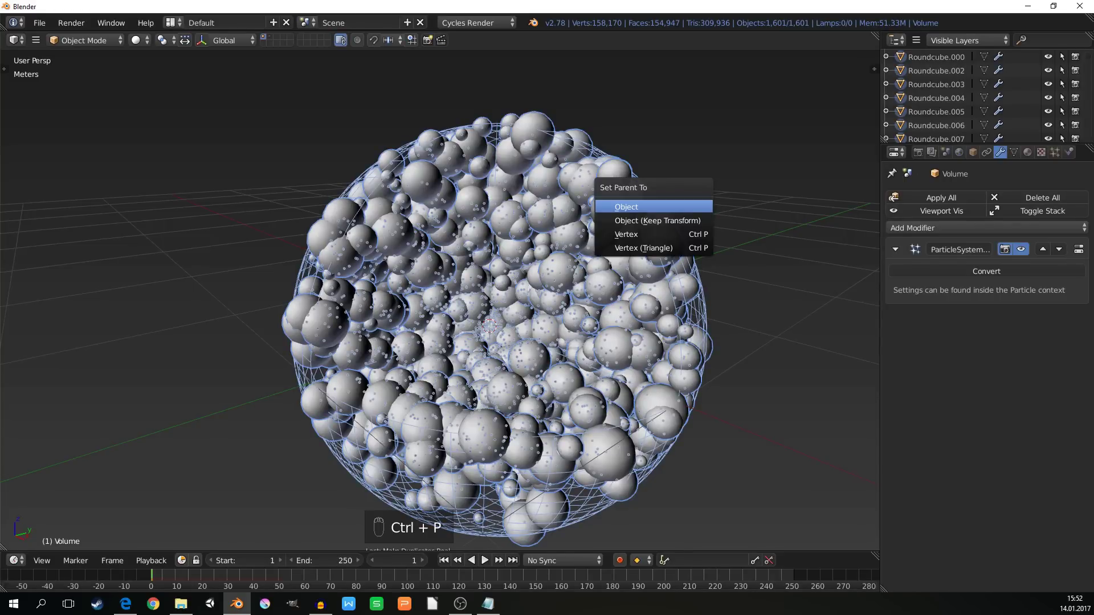
left_click(626, 207)
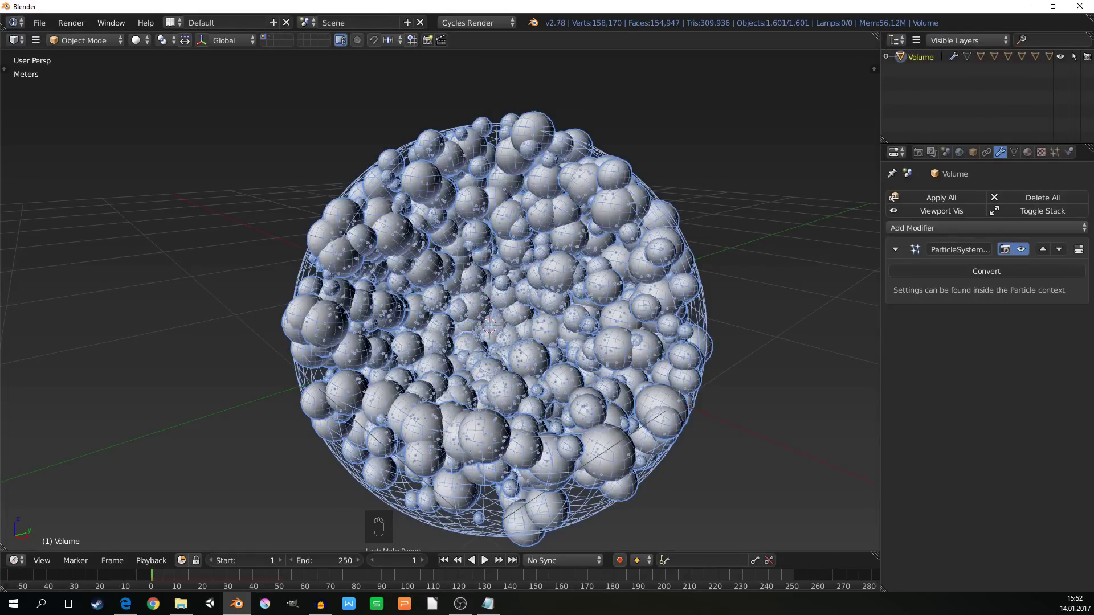
right_click(612, 206)
right_click(613, 206)
right_click(613, 207)
right_click(613, 206)
Test the parenting by moving and rotating Volume, then hide the ParticleSystem modifier's display
key("g")
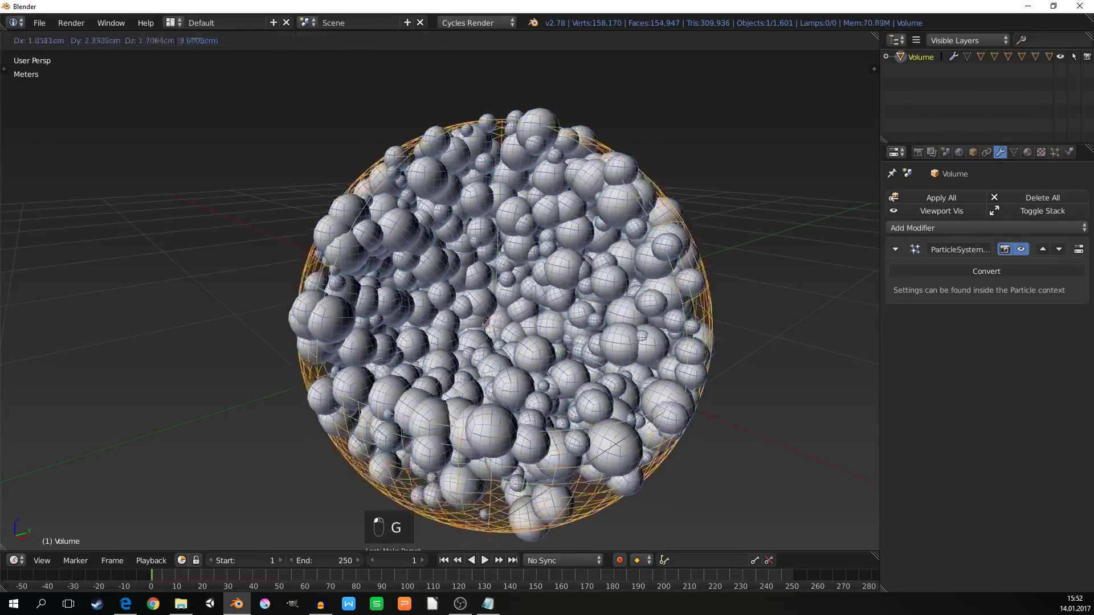
right_click(618, 416)
key("r")
right_click(618, 416)
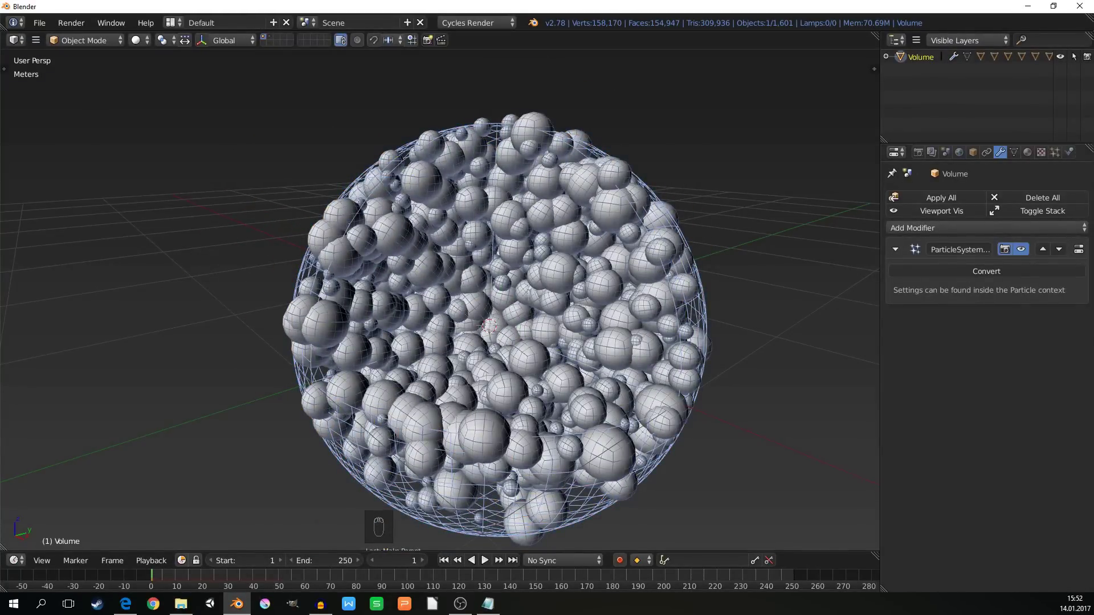
left_click(1004, 249)
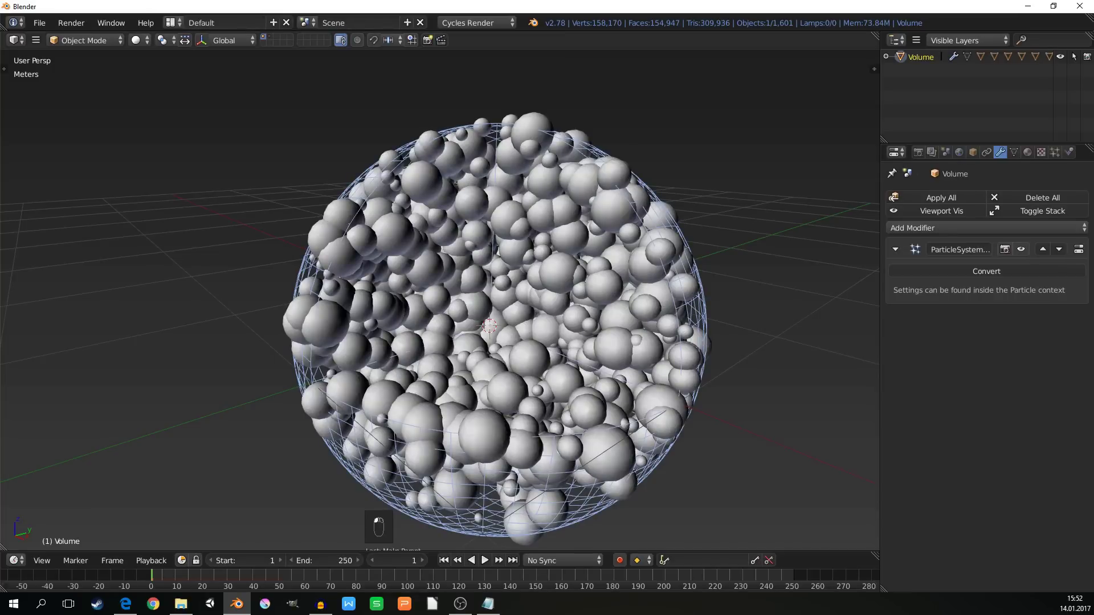
middle_click_drag(490, 325, 593, 305)
Make the Volume sphere a passive rigid body from the Physics tool panel
key("t")
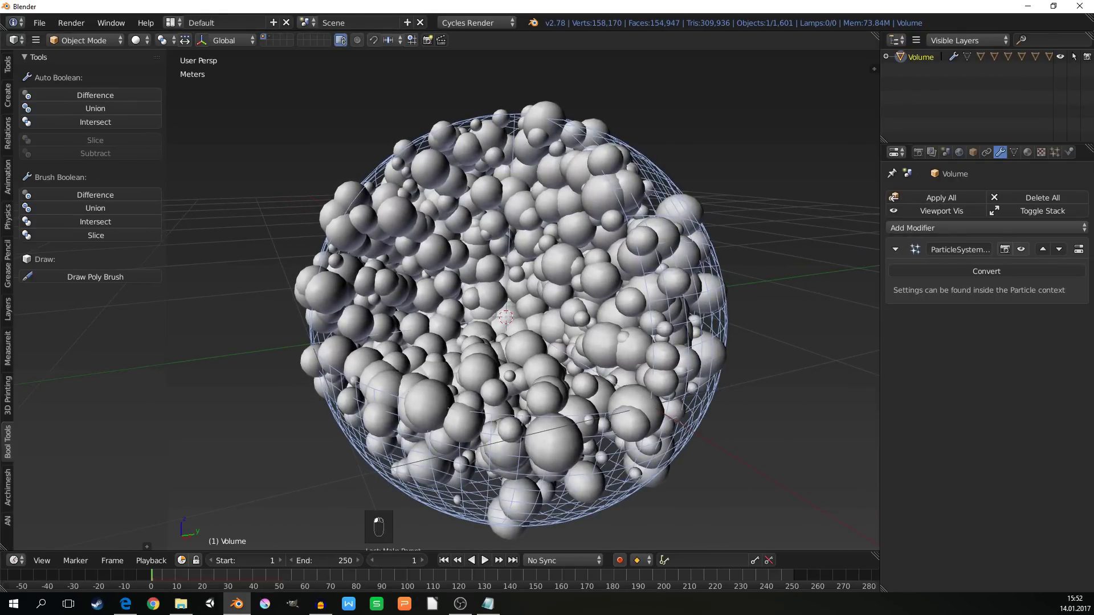
left_click(7, 217)
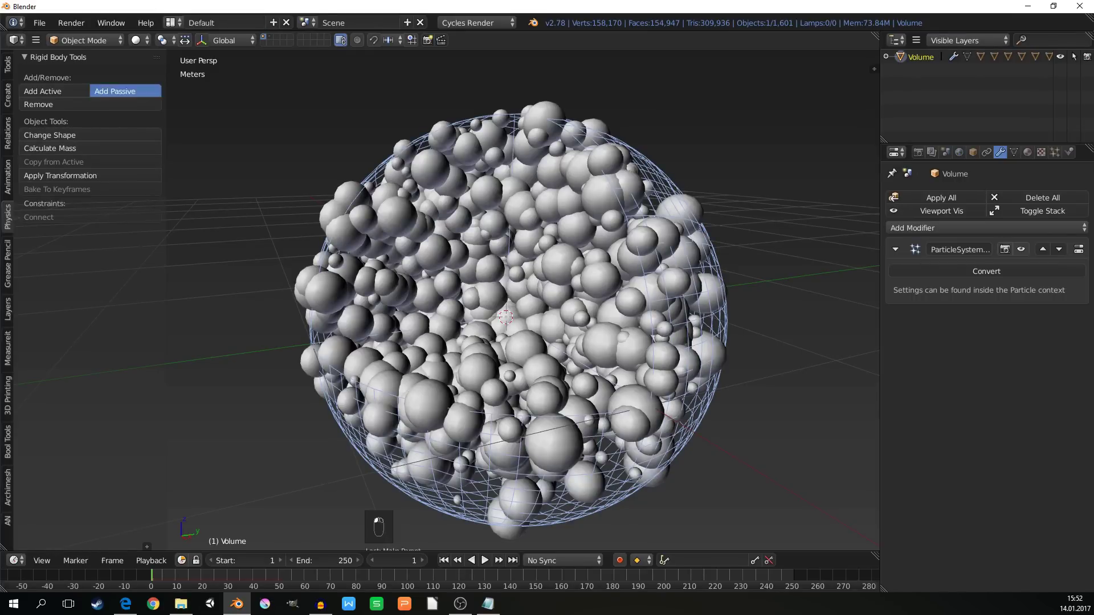
left_click(126, 91)
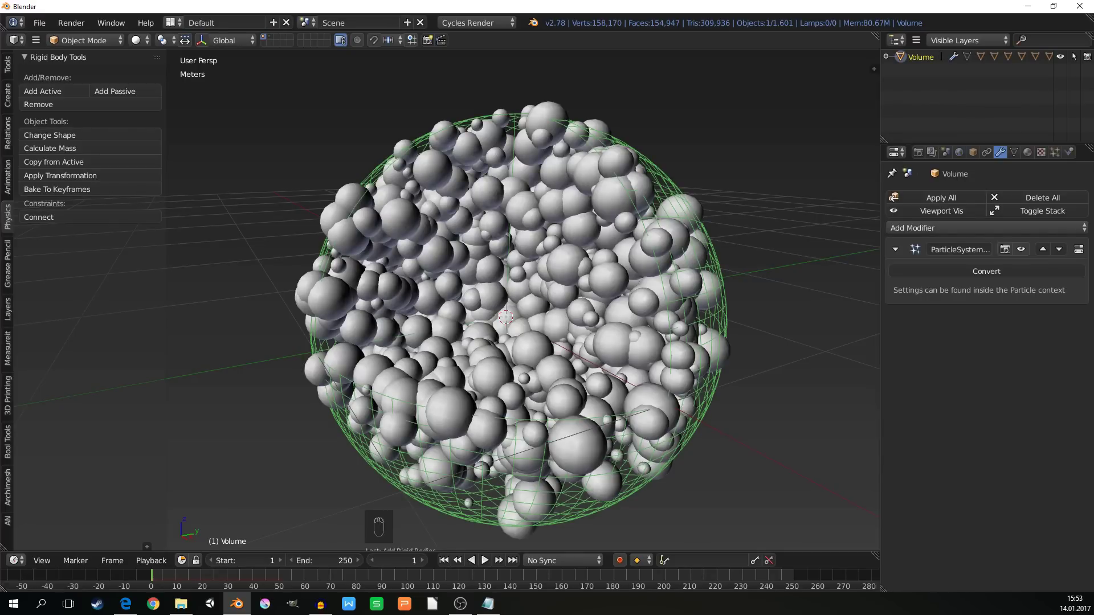
middle_click_drag(512, 319, 512, 353)
Recalculate all of Volume's mesh normals to point inward, then return to Object Mode
key("Tab")
key("a")
key("a")
key("a")
key("a")
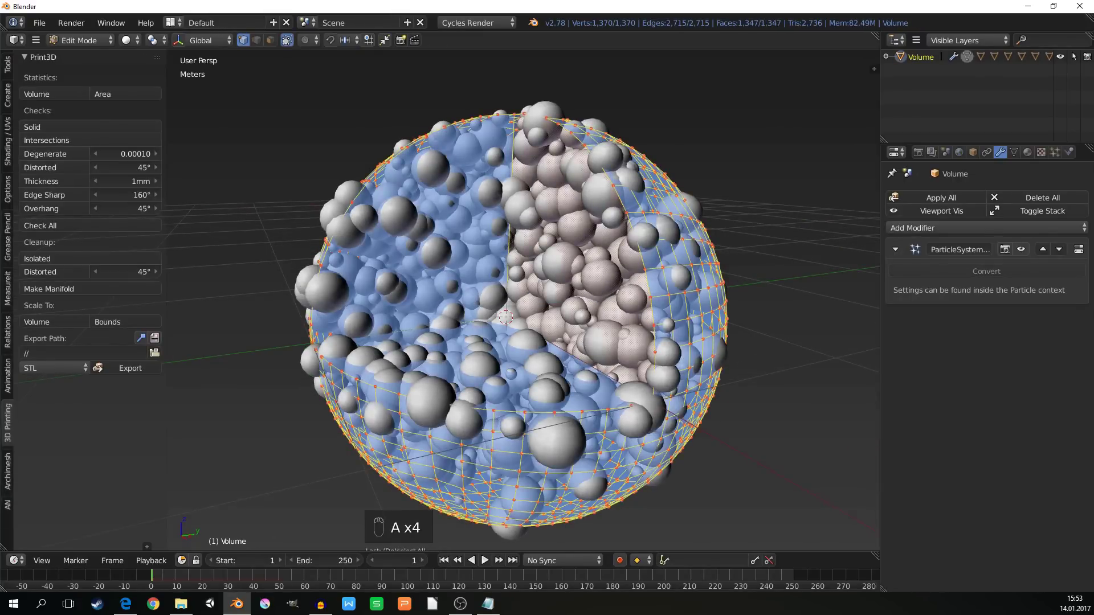
key("ctrl+n")
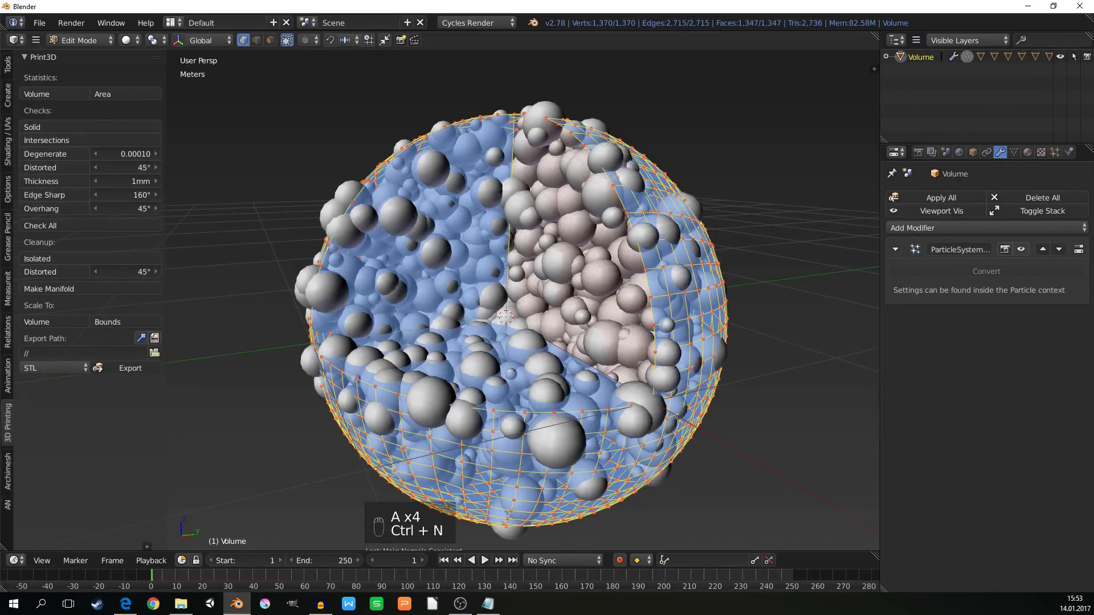
key("F6")
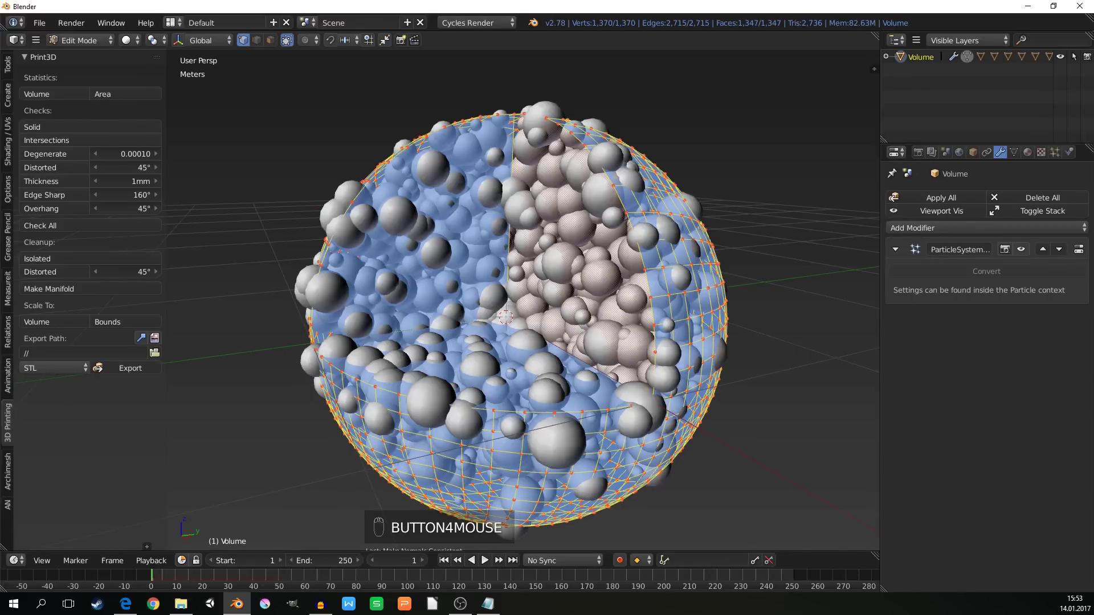
middle_click_drag(513, 314, 544, 308)
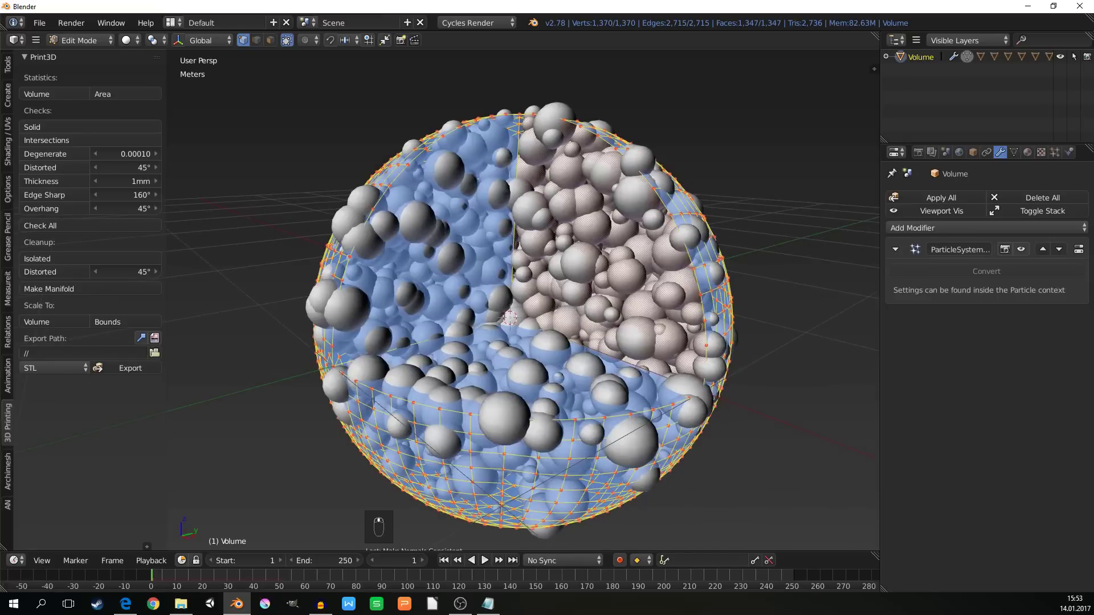
key("Tab")
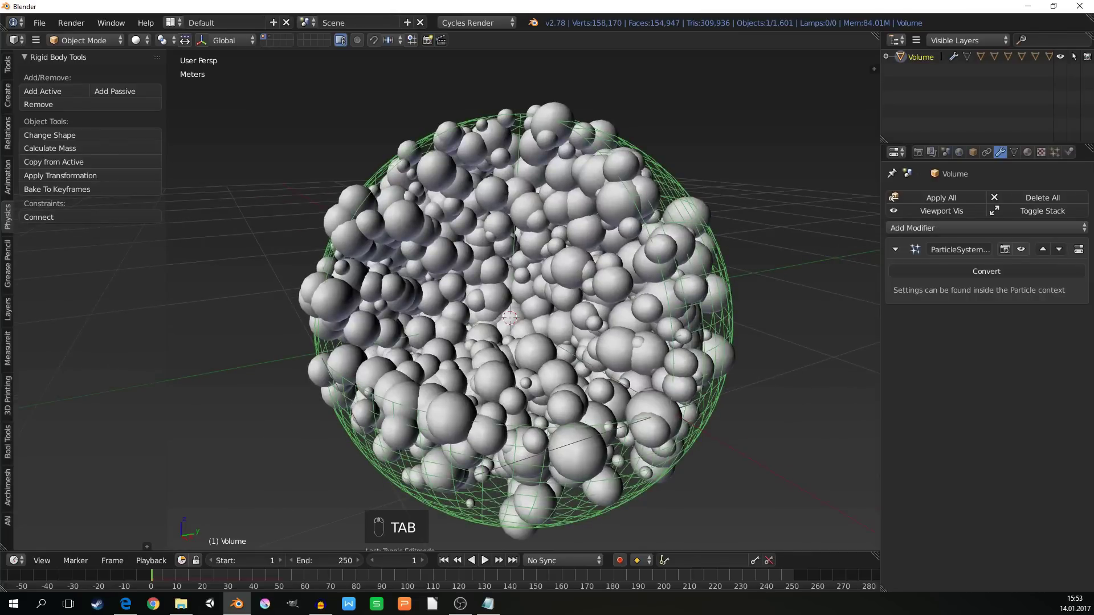
Invert the selection to the small spheres, make them active rigid bodies, and change their collision shape
key("ctrl+i")
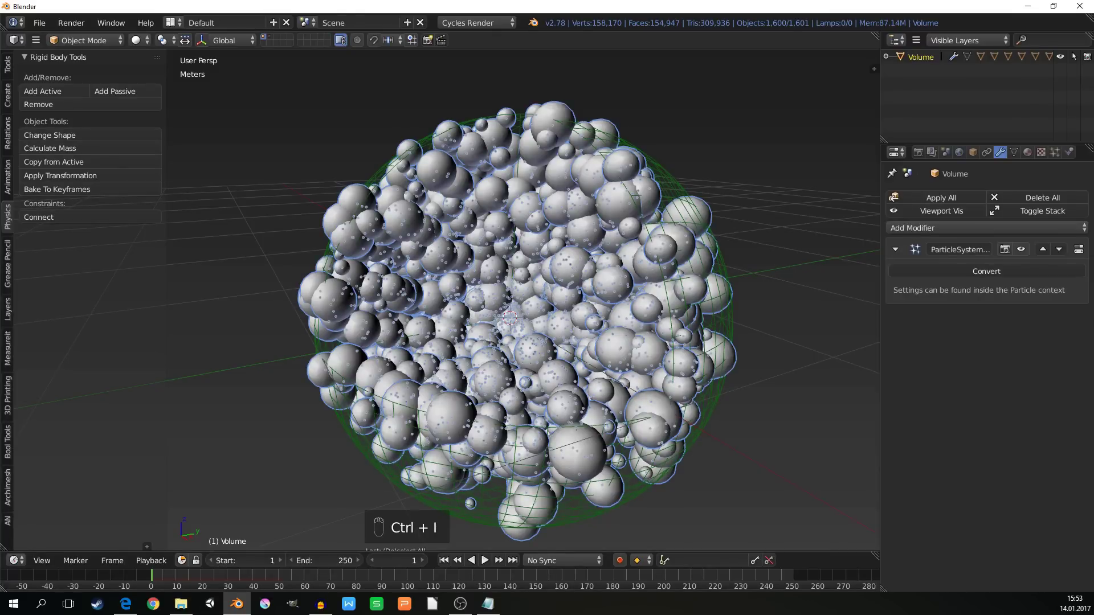
left_click(54, 92)
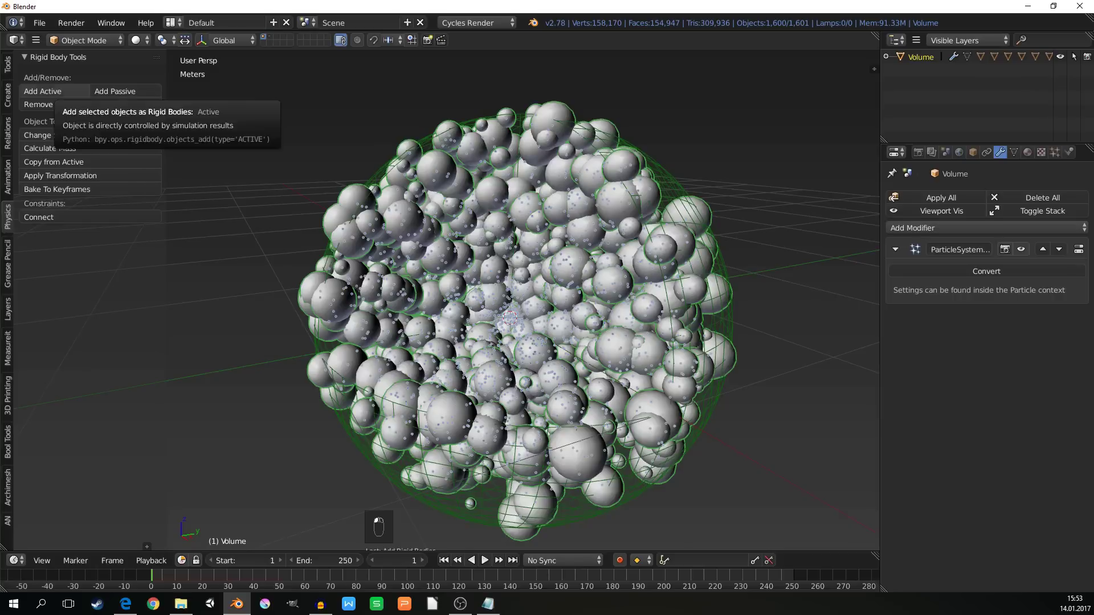
left_click(49, 135)
left_click(50, 135)
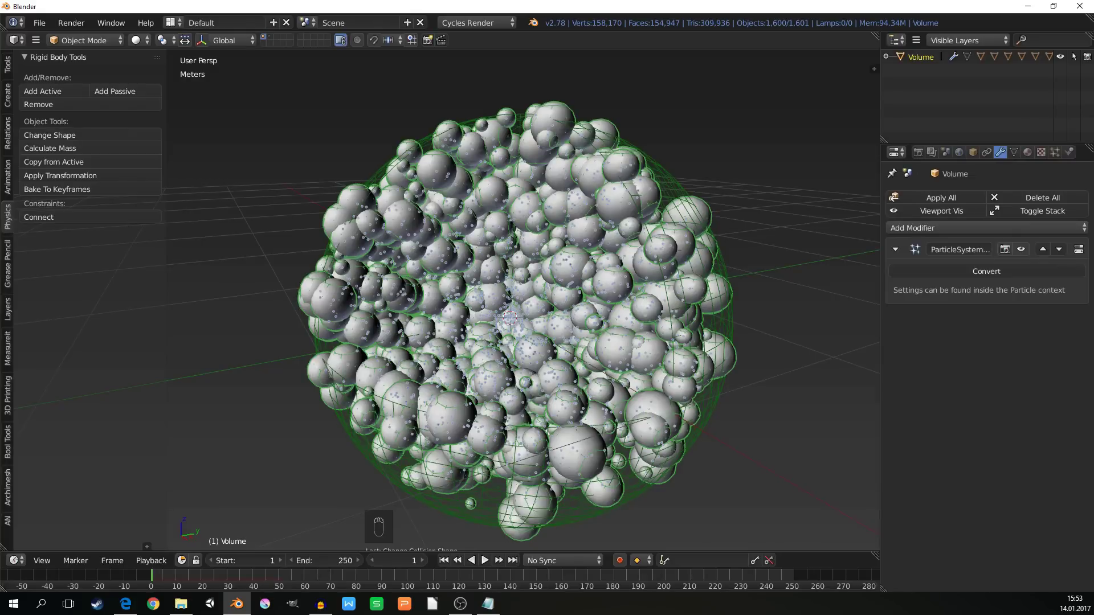
Set the animation's end frame to 32
double_click(324, 561)
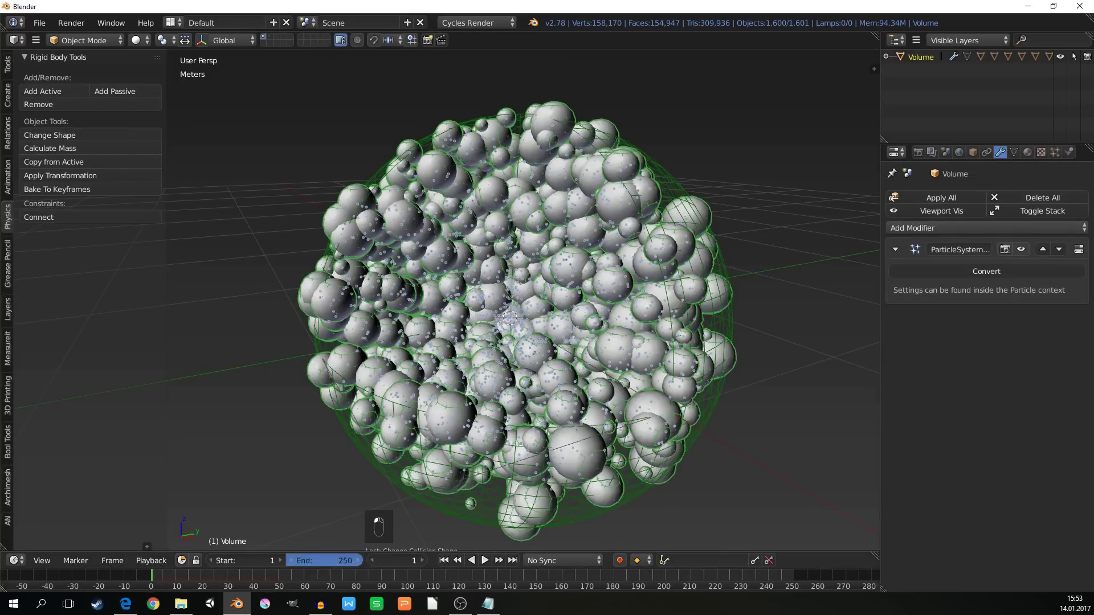
type("32")
key("Return")
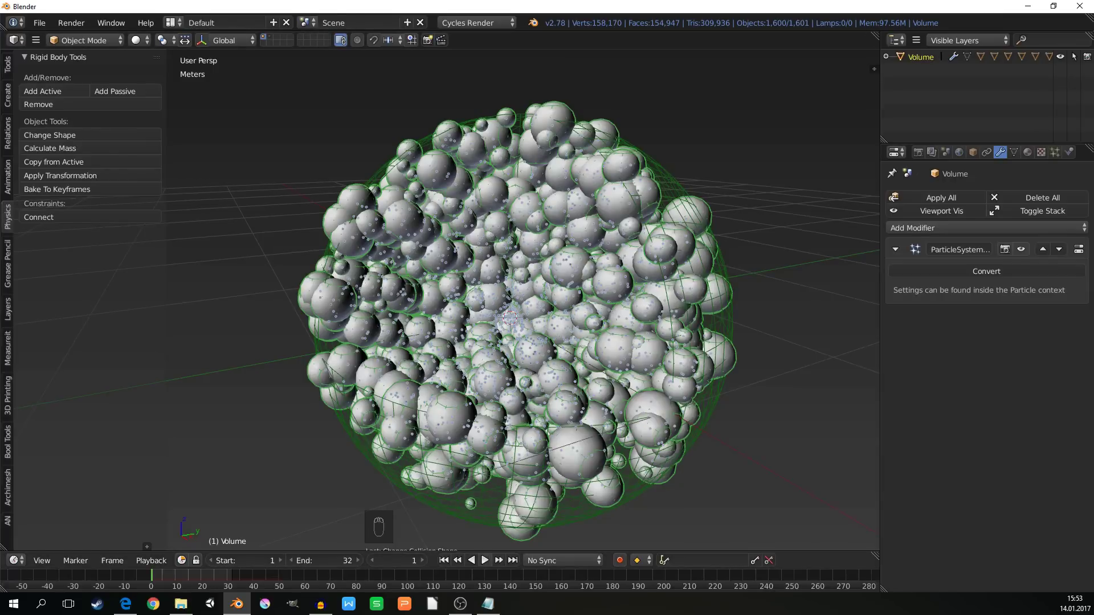
Play the rigid-body simulation, deselect all, and stop playback at frame 13
key("alt+a")
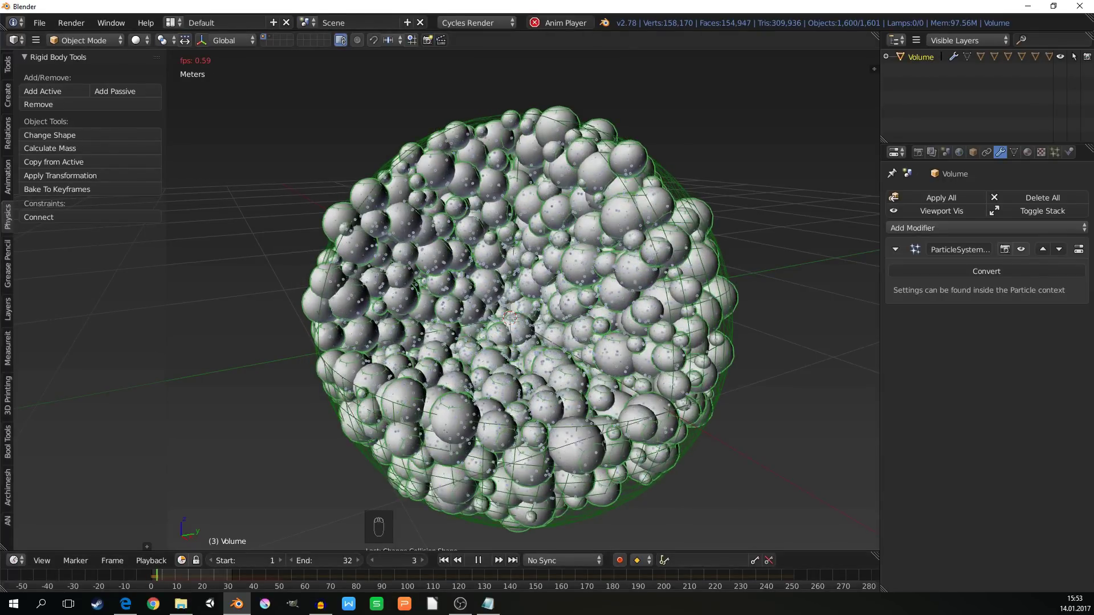
key("a")
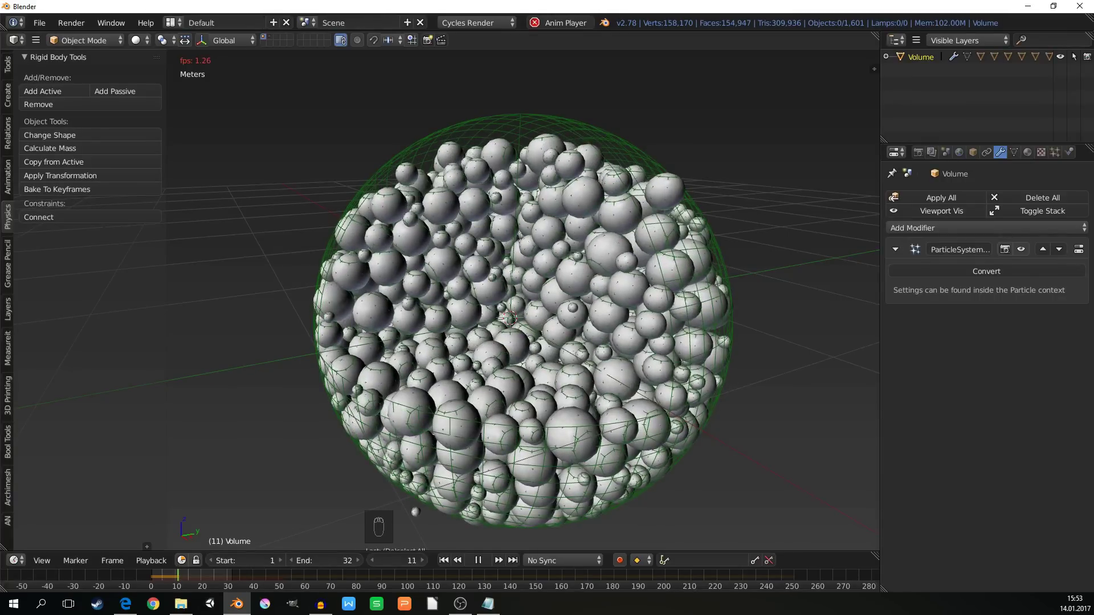
key("alt+a")
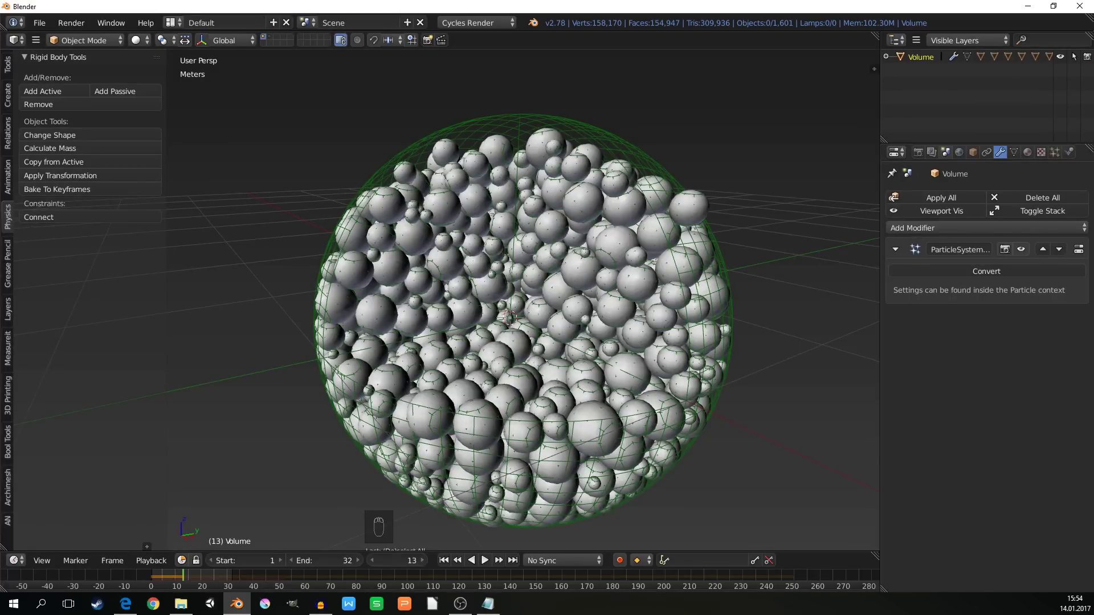
Disable scene gravity, rerun the simulation from frame 1, and jump to end frame 32
left_click(945, 152)
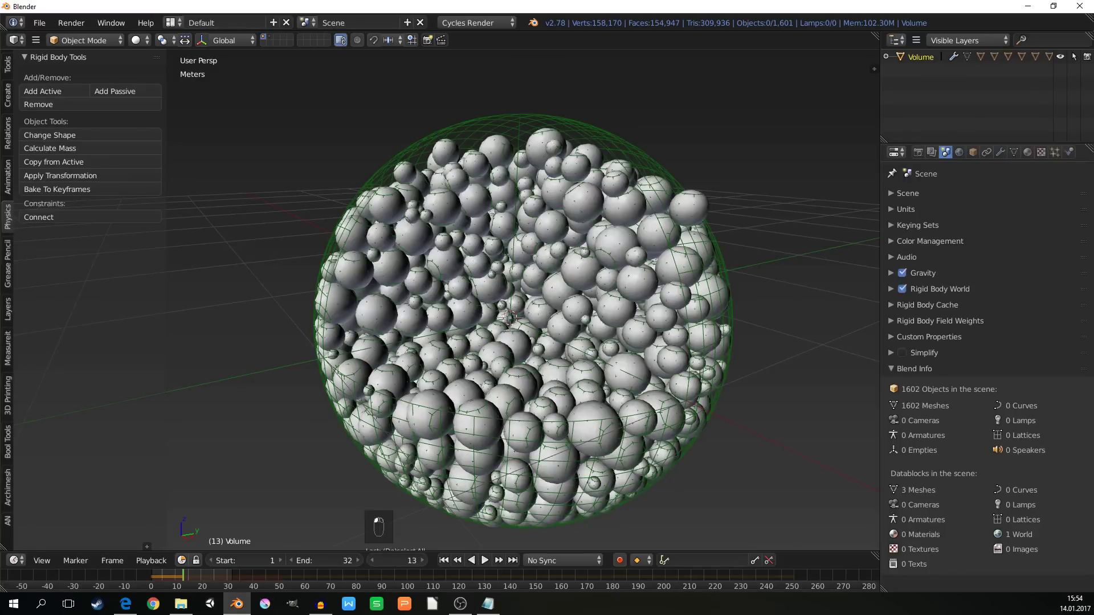
left_click(902, 273)
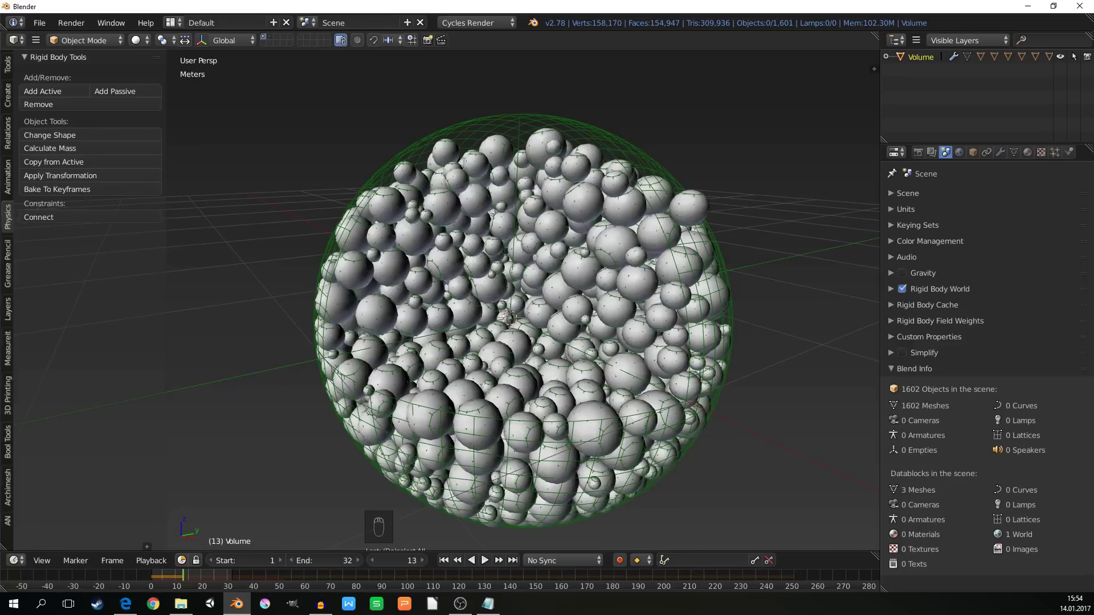
left_click(444, 560)
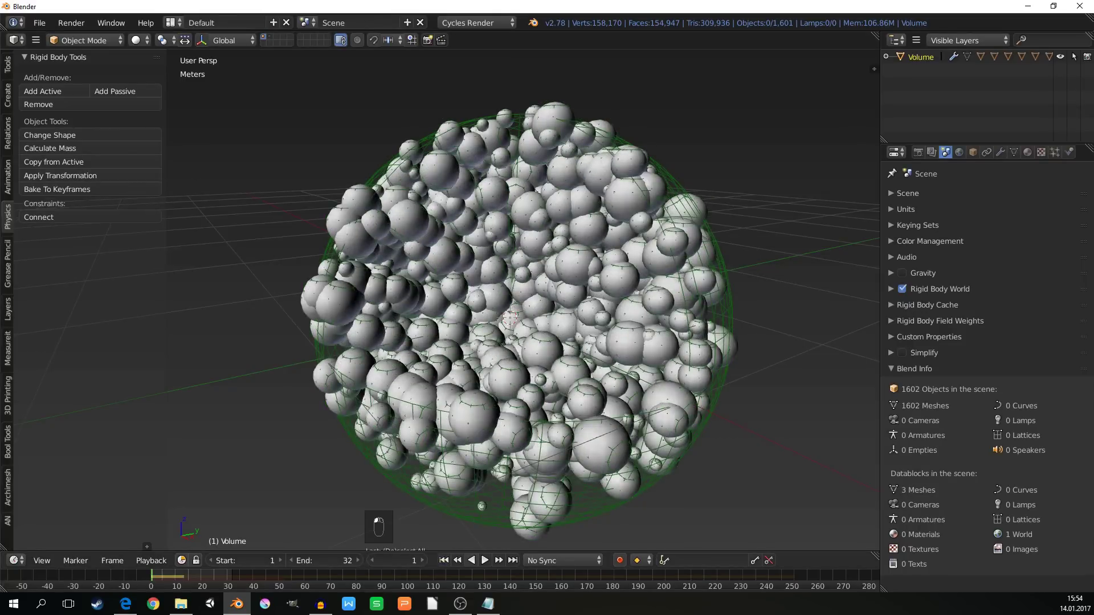
left_click(485, 560)
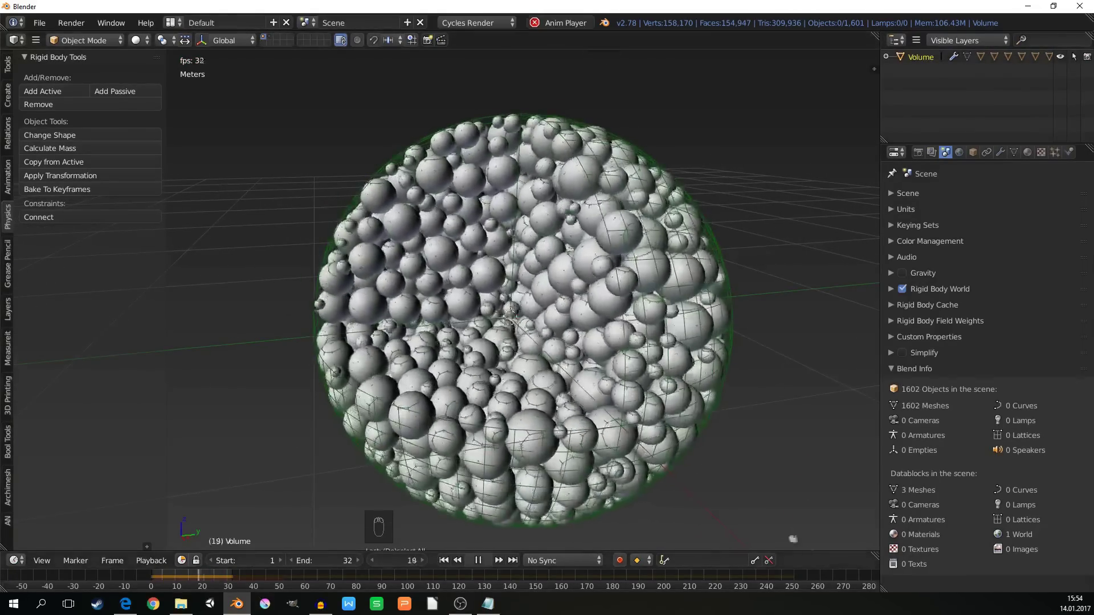
left_click(475, 559)
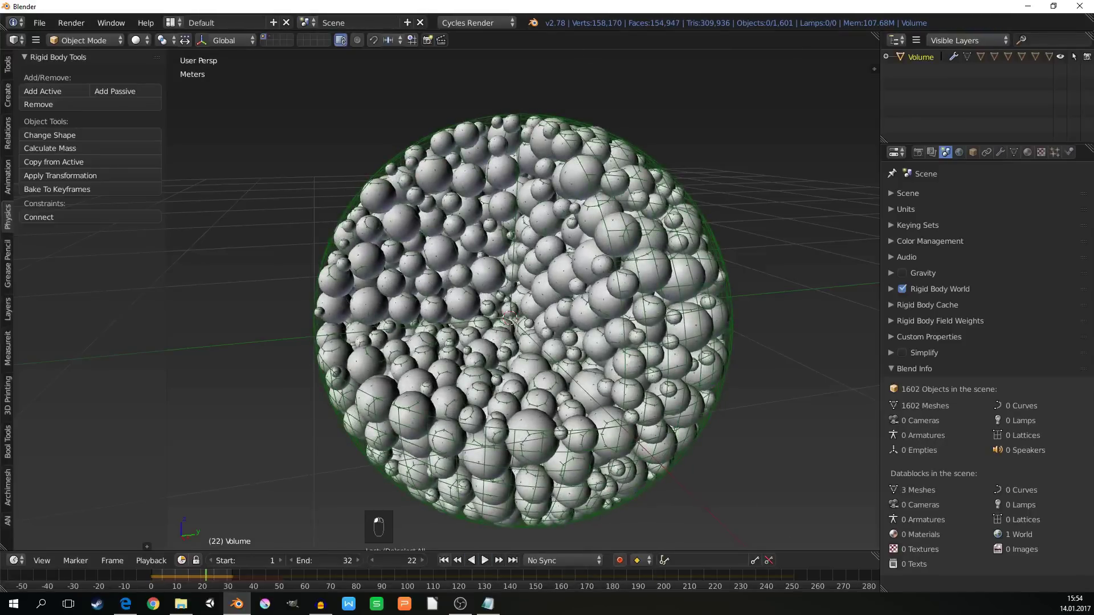
left_click(513, 560)
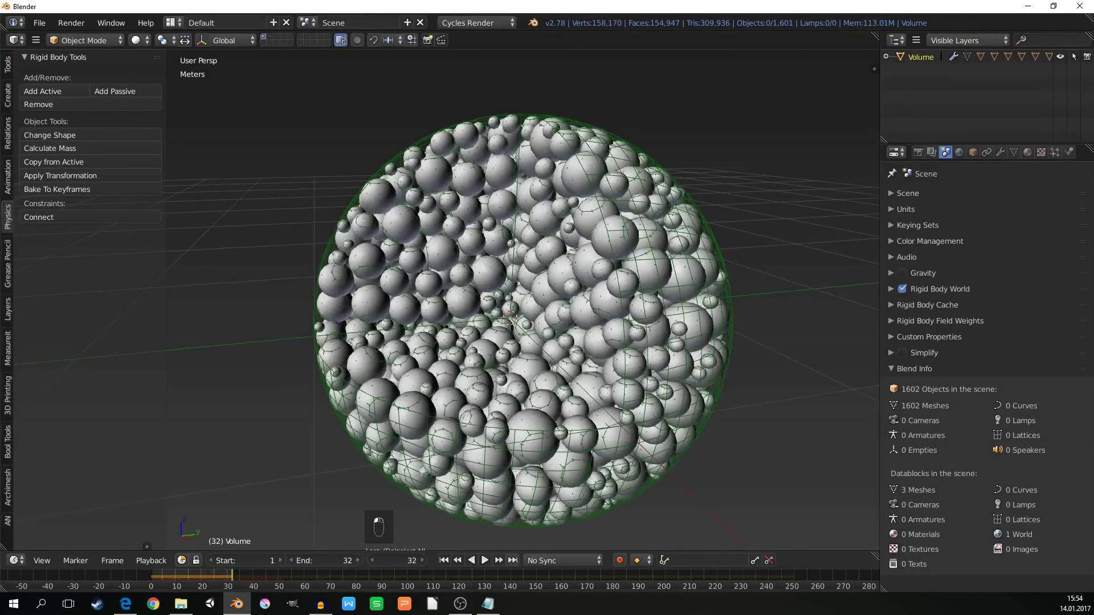
scroll(742, 457, "down", 3)
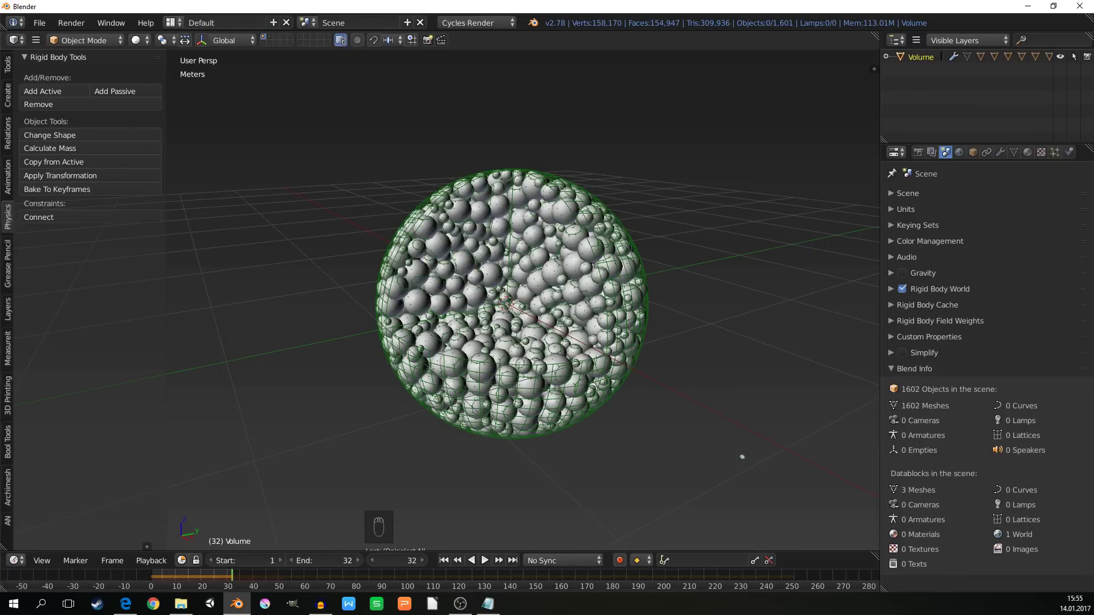
Select all objects, apply their simulated transforms, and remove their rigid-body physics
key("a")
key("a")
key("a")
key("a")
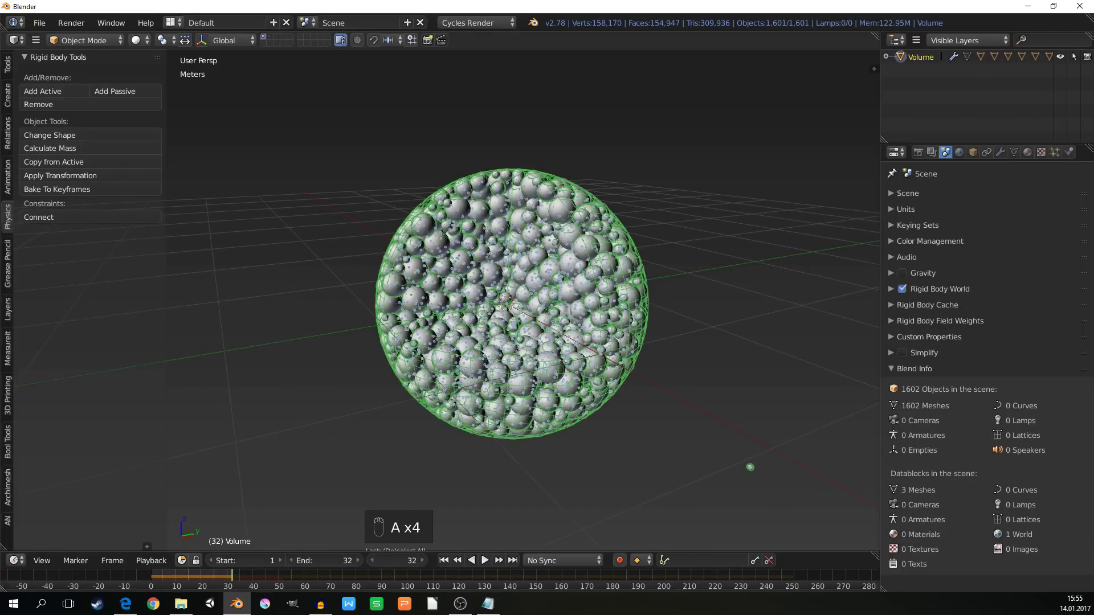
left_click(60, 176)
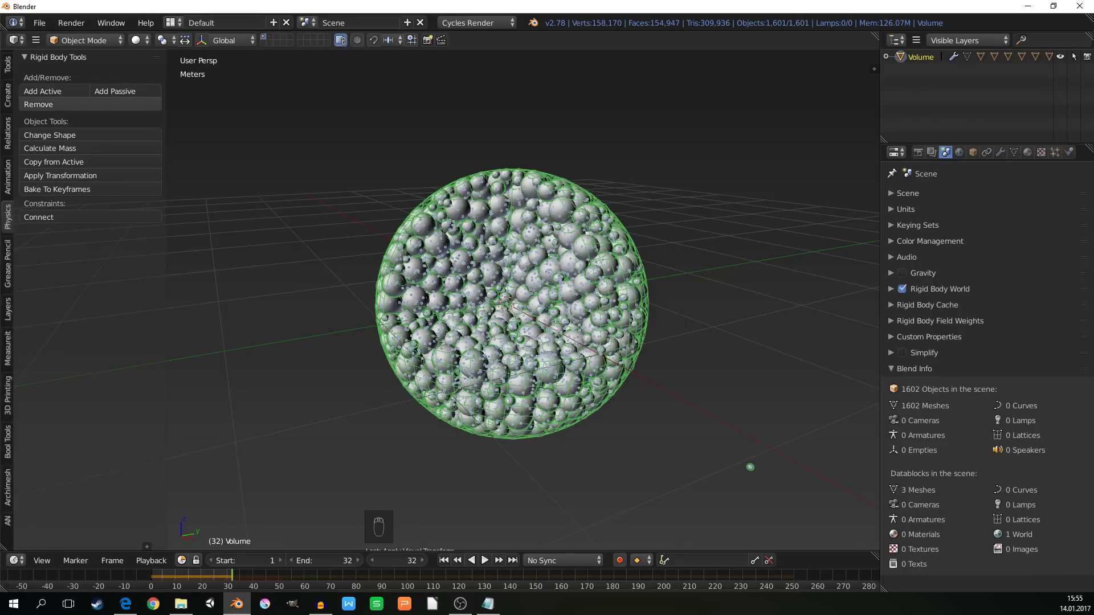
left_click(38, 104)
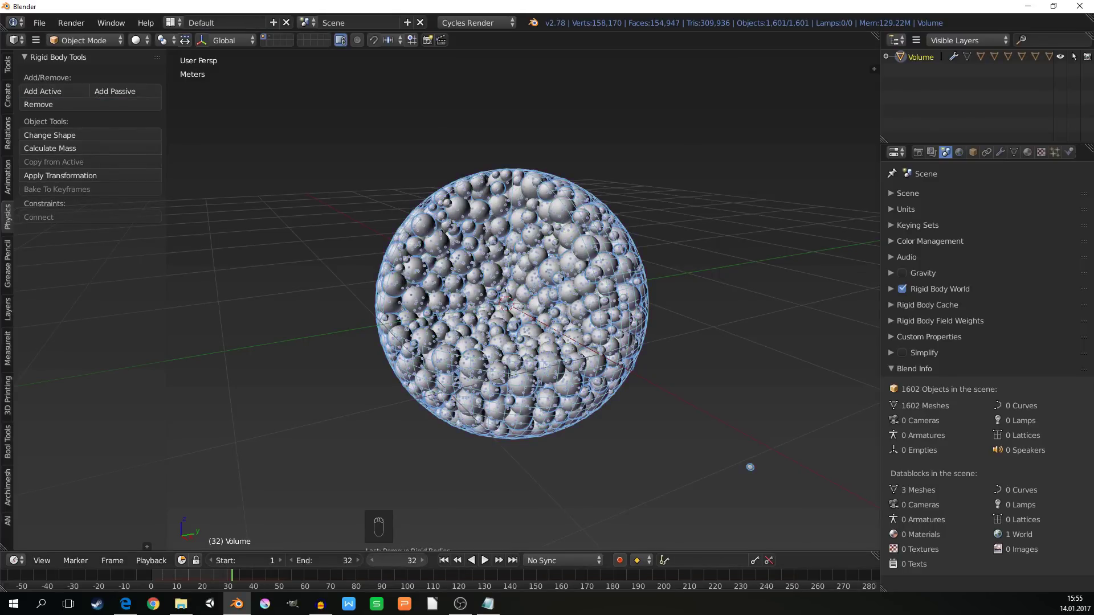
At frame 1, select the three spheres that escaped outside the container and delete them
key("shift+Left")
mouse_move(745, 466)
middle_mouse_down()
mouse_move(753, 491)
mouse_move(745, 464)
middle_mouse_up()
scroll(745, 464, "down", 3)
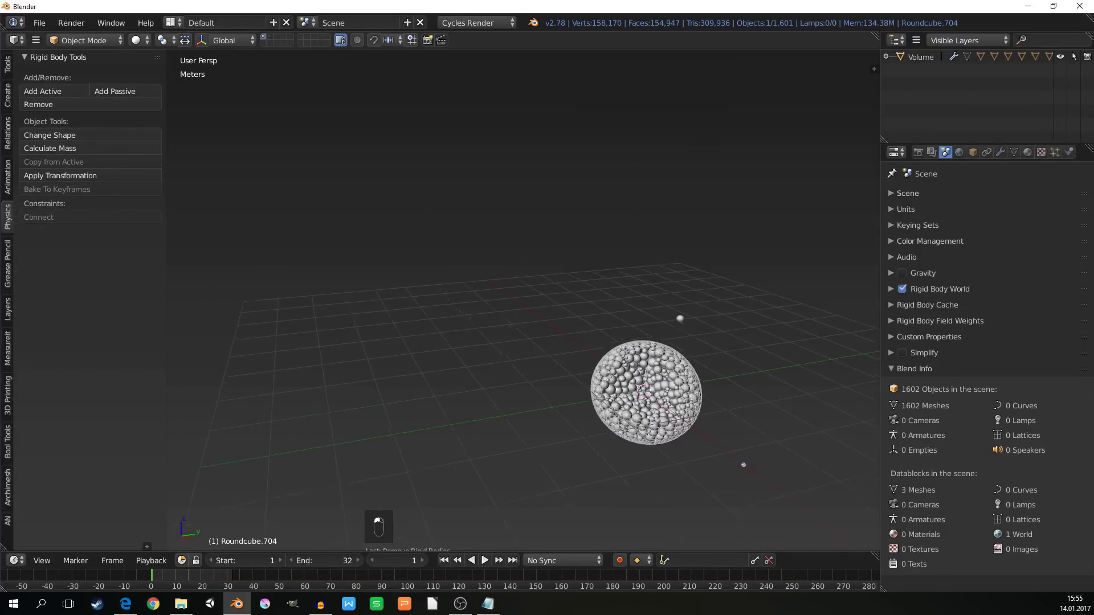
right_click(743, 465)
right_click(653, 307, "shift")
middle_click_drag(653, 308, 570, 319)
right_click(558, 479, "shift")
mouse_move(559, 479)
middle_mouse_down()
mouse_move(645, 460)
mouse_move(579, 454)
mouse_move(541, 471)
middle_mouse_up()
key("x")
left_click(534, 392)
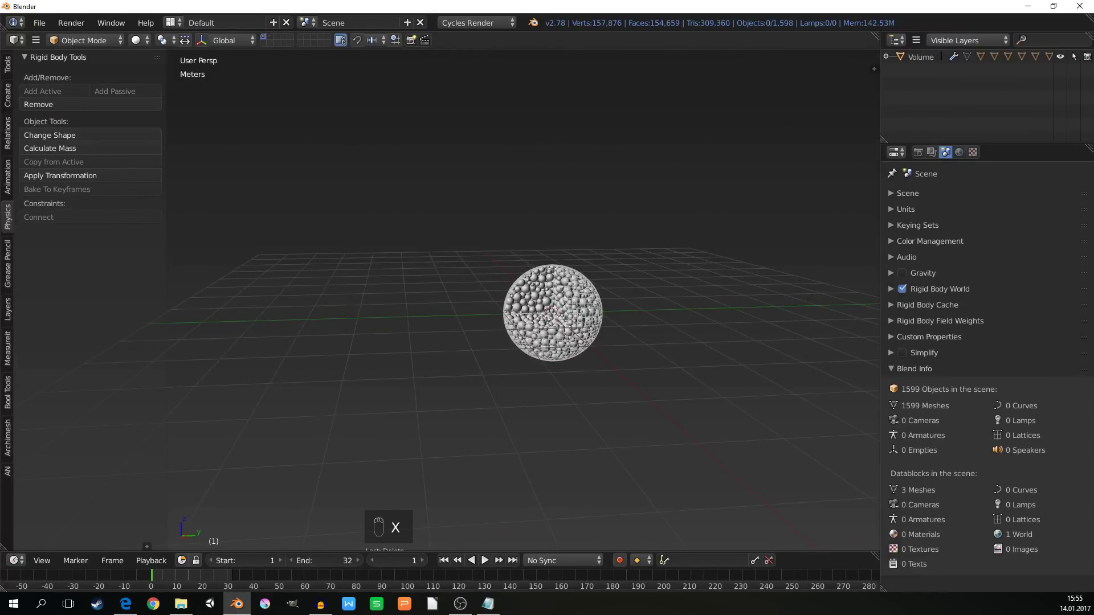
Zoom back in on the packed sphere and select the large Volume sphere
middle_click_drag(533, 393, 536, 354)
scroll(536, 353, "up", 3)
scroll(539, 340, "up", 5)
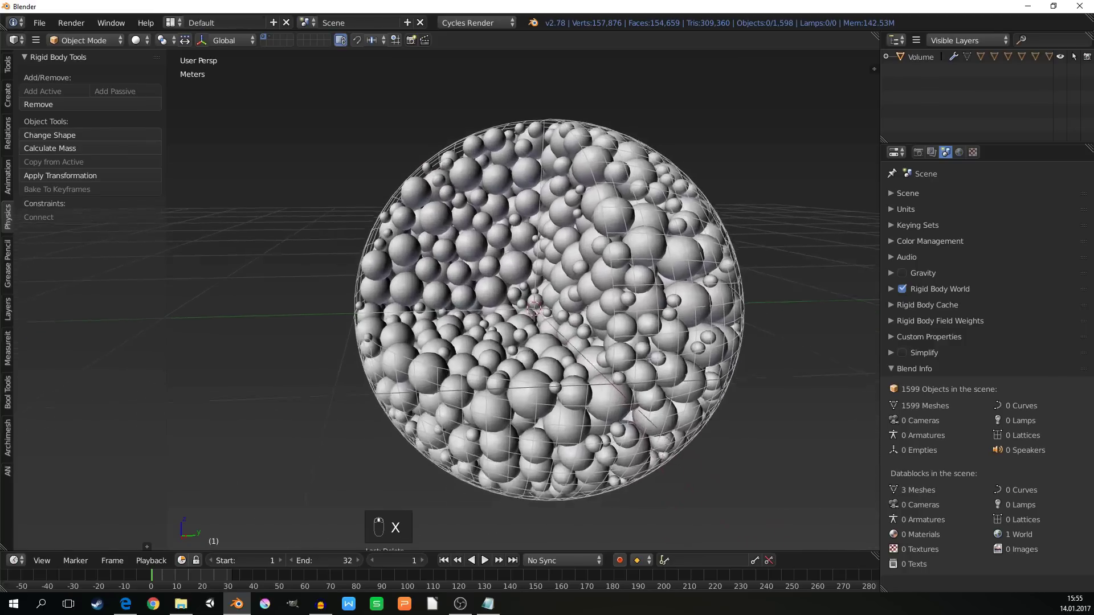
right_click(539, 341)
middle_click_drag(539, 341, 576, 343)
right_click(576, 343)
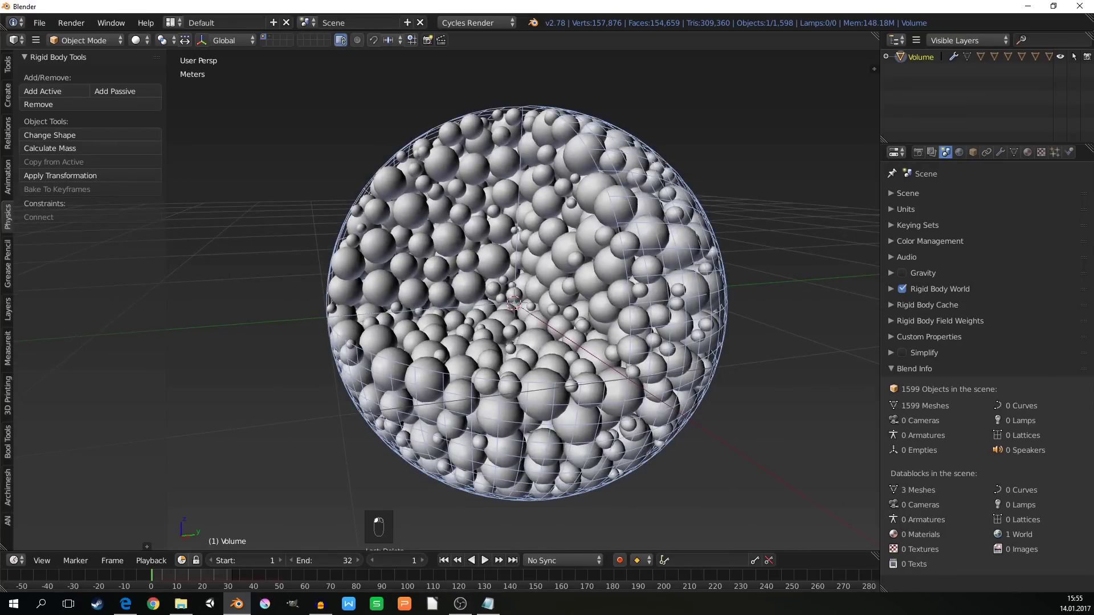